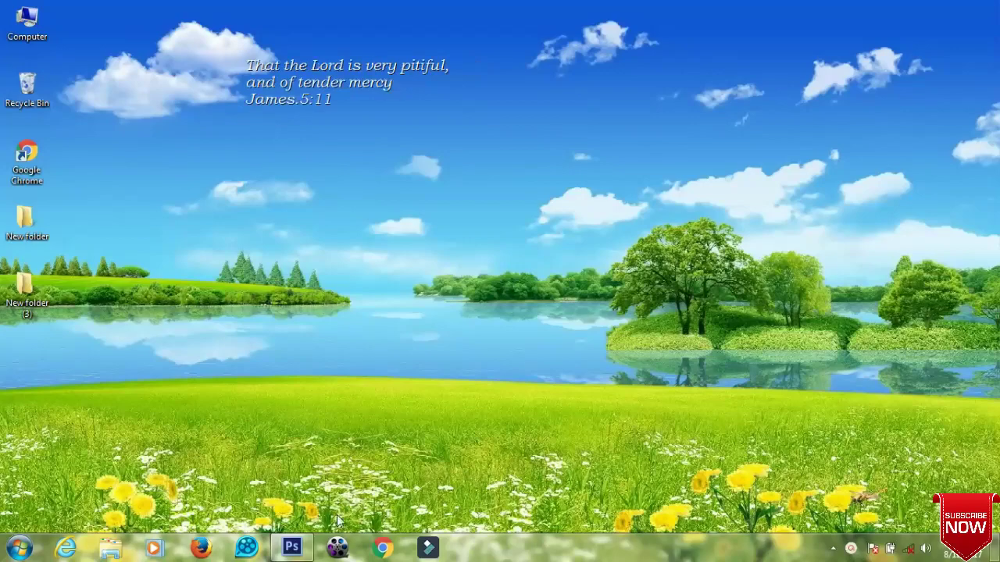
# Restore the Photoshop window and open pexels-photo-341971.jpeg, the woman-among-daisies photo.
pyautogui.click(304, 551)
pyautogui.click(67, 10)
pyautogui.moveTo(41, 10)
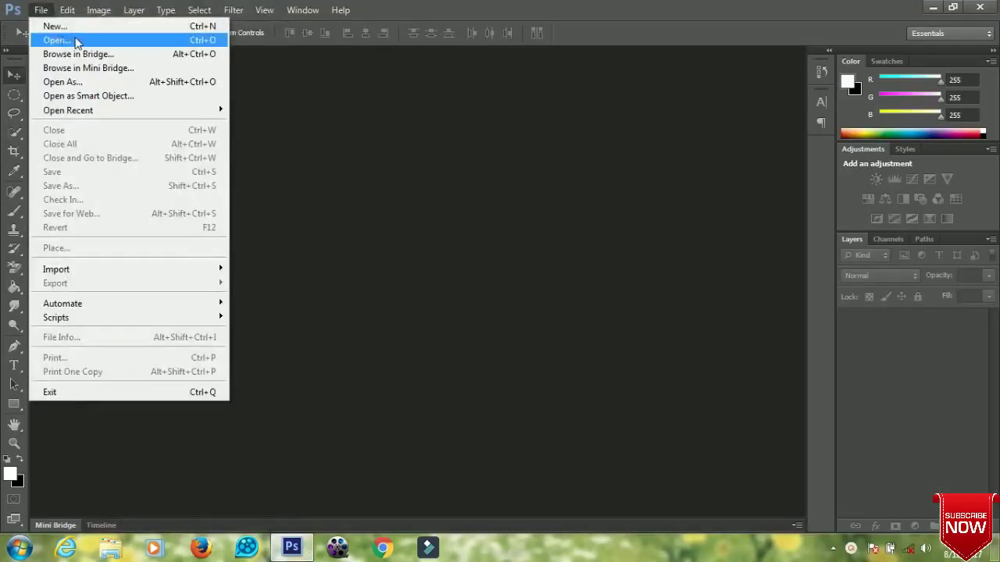
pyautogui.click(77, 40)
pyautogui.click(453, 186)
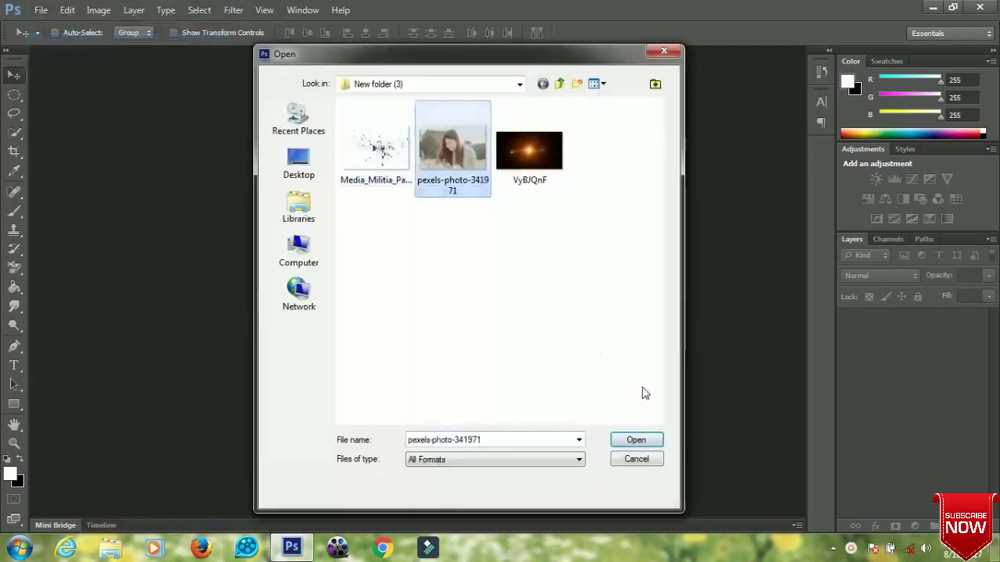
pyautogui.click(632, 441)
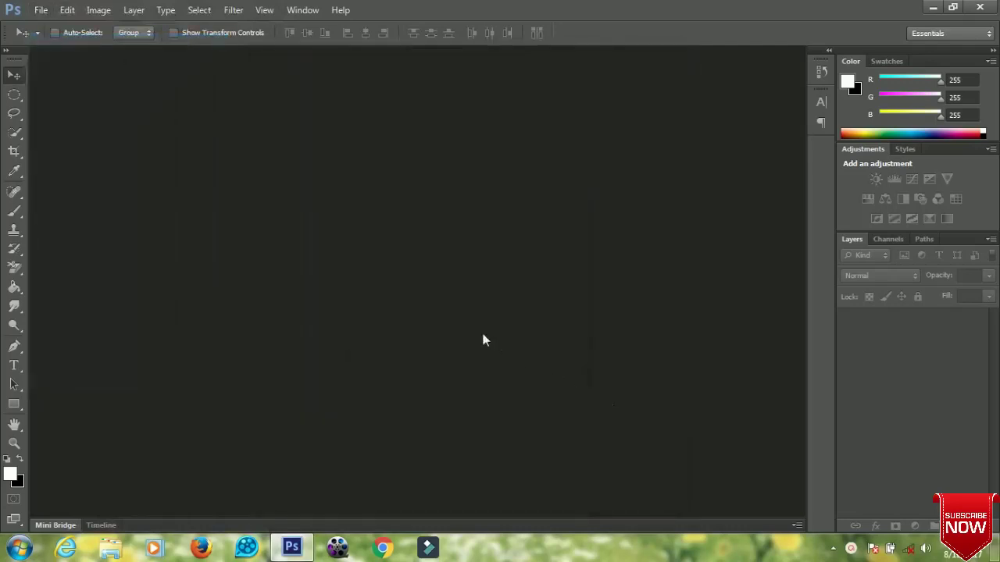
pyautogui.press('alt')
pyautogui.press('alt')
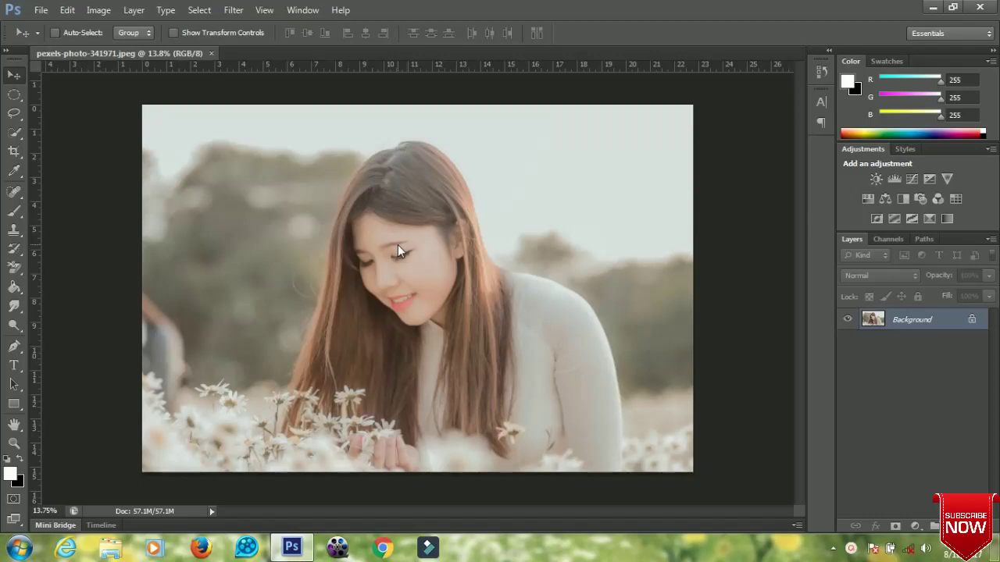
pyautogui.click(914, 526)
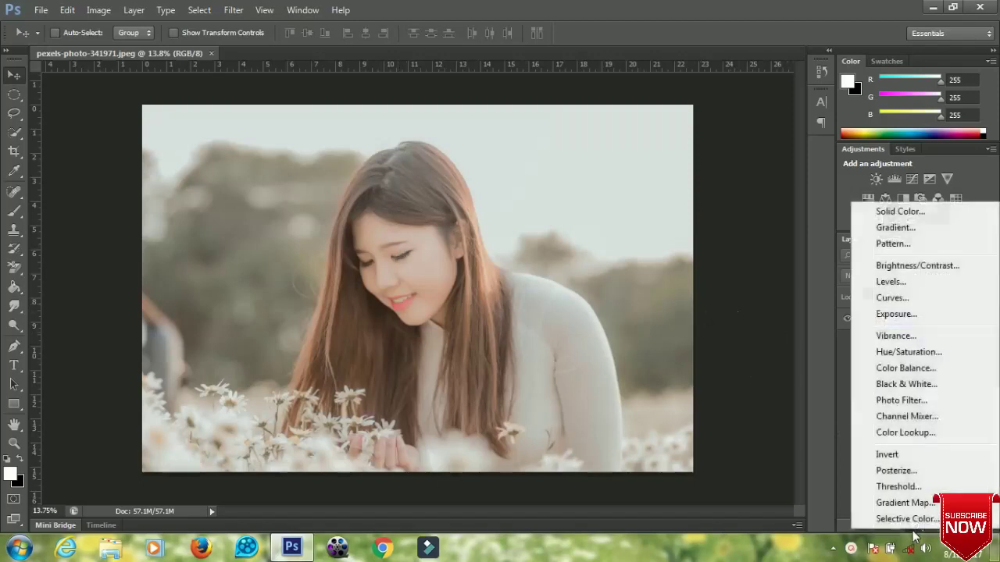
# Add a Hue/Saturation adjustment layer with Saturation +18, then collapse its Properties panel.
pyautogui.click(907, 352)
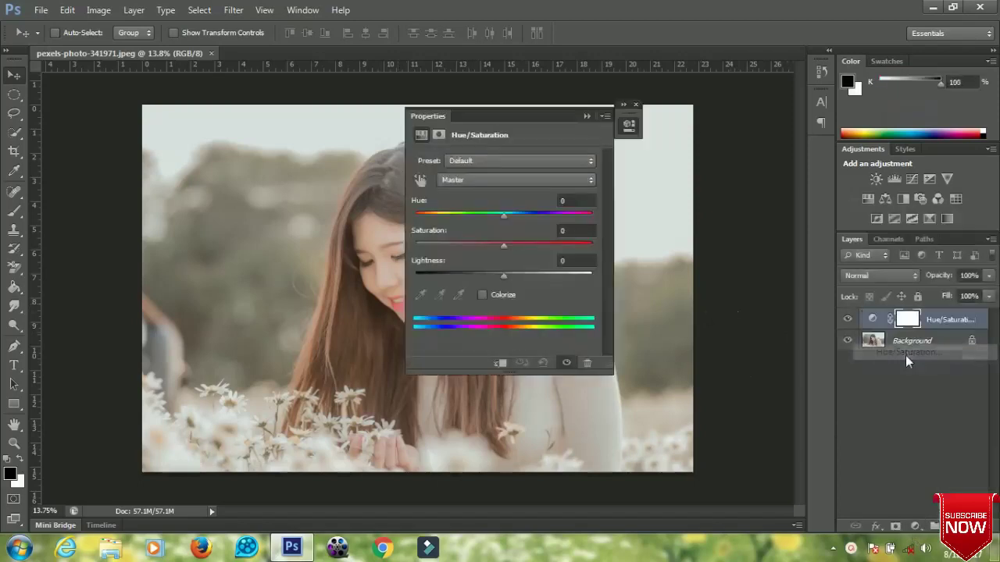
pyautogui.moveTo(507, 125); pyautogui.dragTo(652, 132)
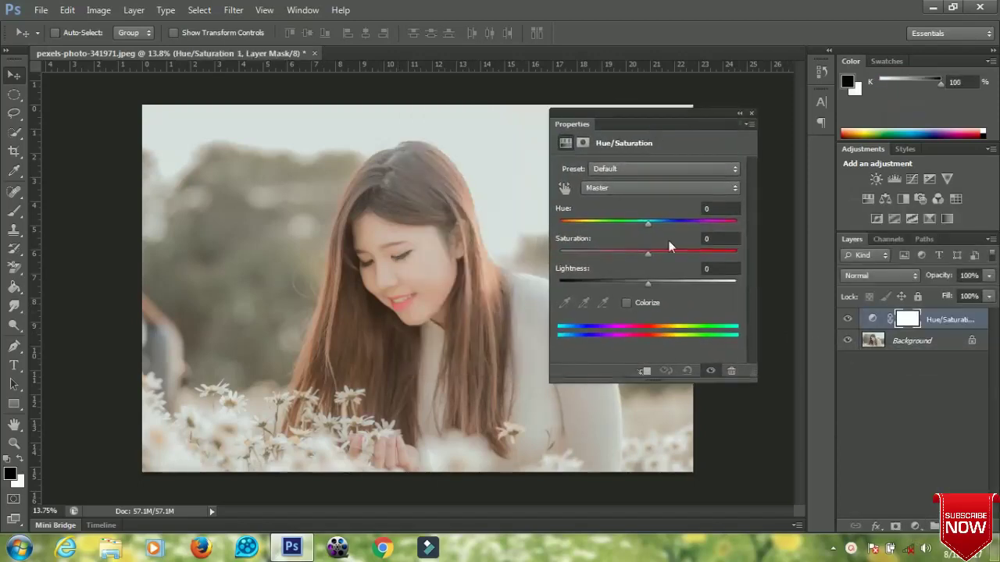
pyautogui.moveTo(645, 253); pyautogui.dragTo(658, 257)
pyautogui.moveTo(663, 122); pyautogui.dragTo(659, 163)
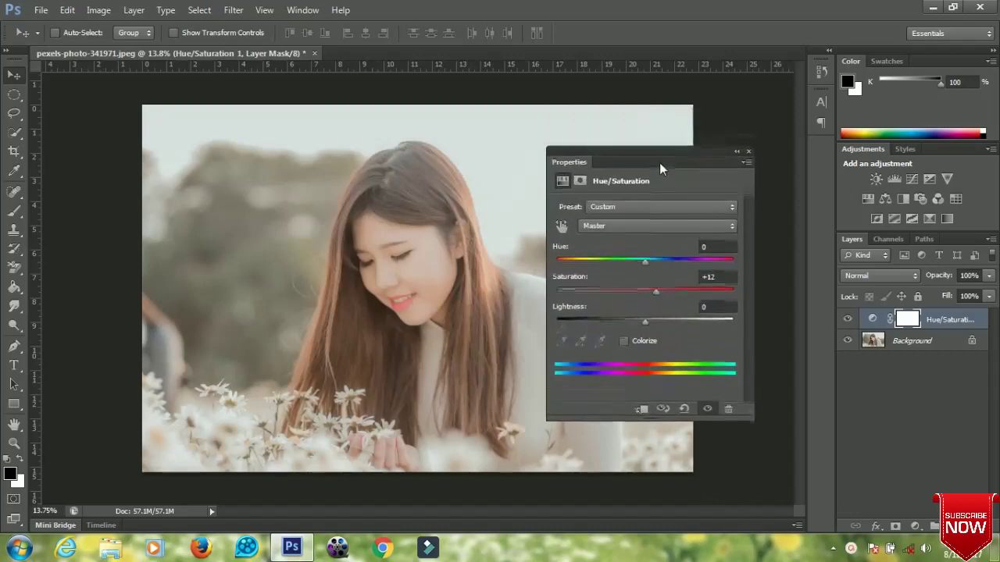
pyautogui.moveTo(659, 293); pyautogui.dragTo(659, 293)
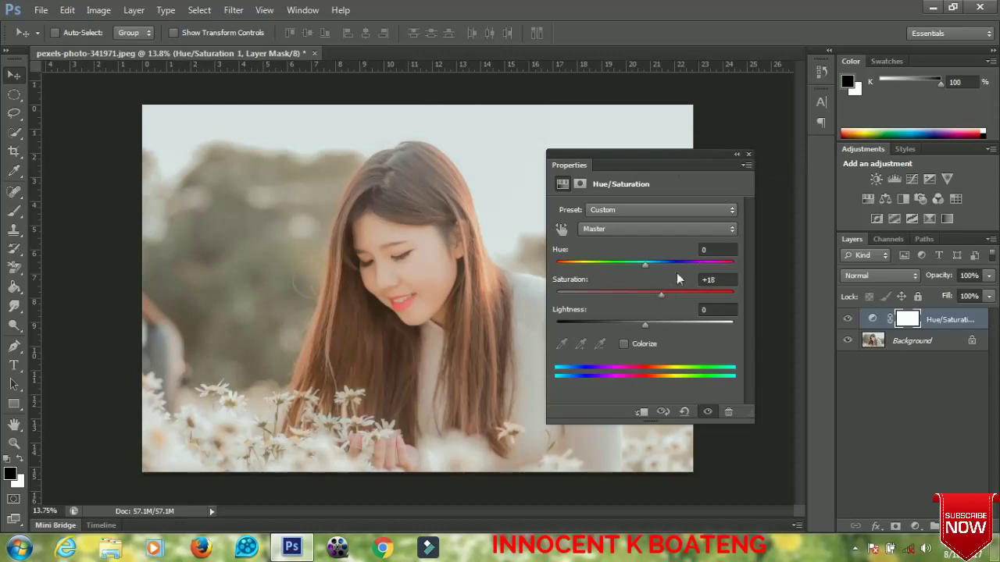
pyautogui.click(734, 155)
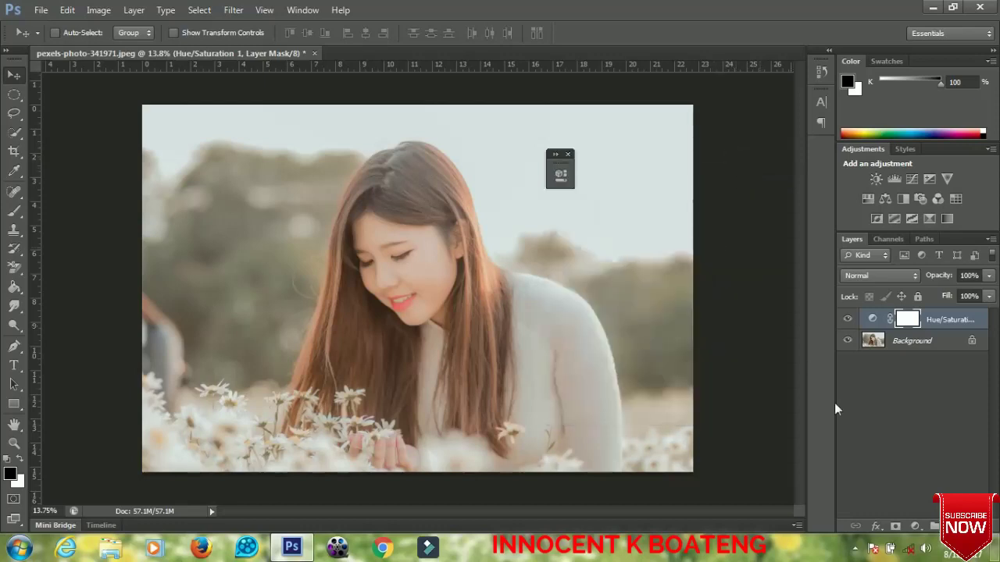
pyautogui.click(914, 526)
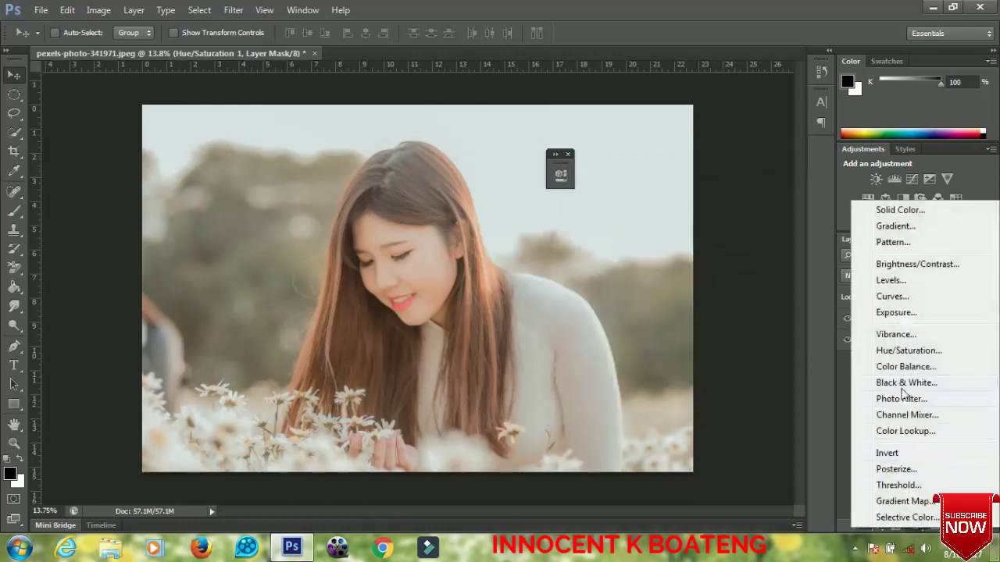
# Add a Selective Color layer with Reds at Cyan -55, Magenta +4, Yellow +28, Black +42.
pyautogui.click(899, 517)
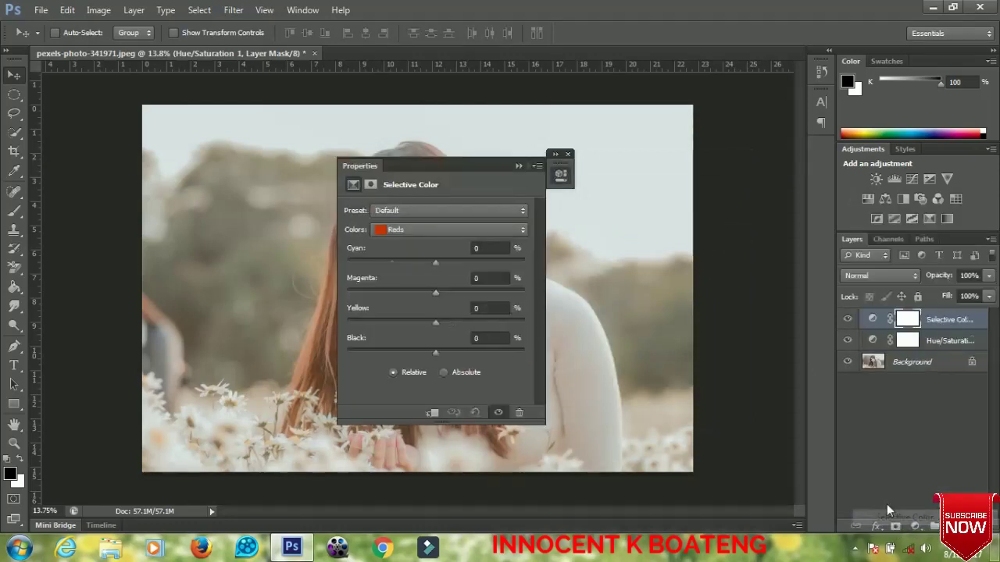
pyautogui.moveTo(471, 167); pyautogui.dragTo(695, 128)
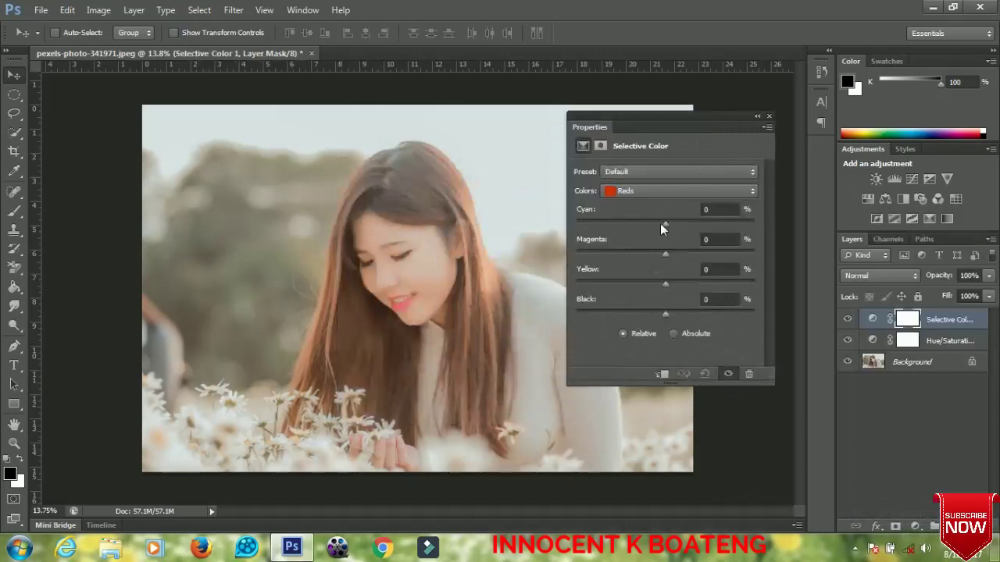
pyautogui.moveTo(661, 224); pyautogui.dragTo(621, 225)
pyautogui.moveTo(664, 252); pyautogui.dragTo(695, 310)
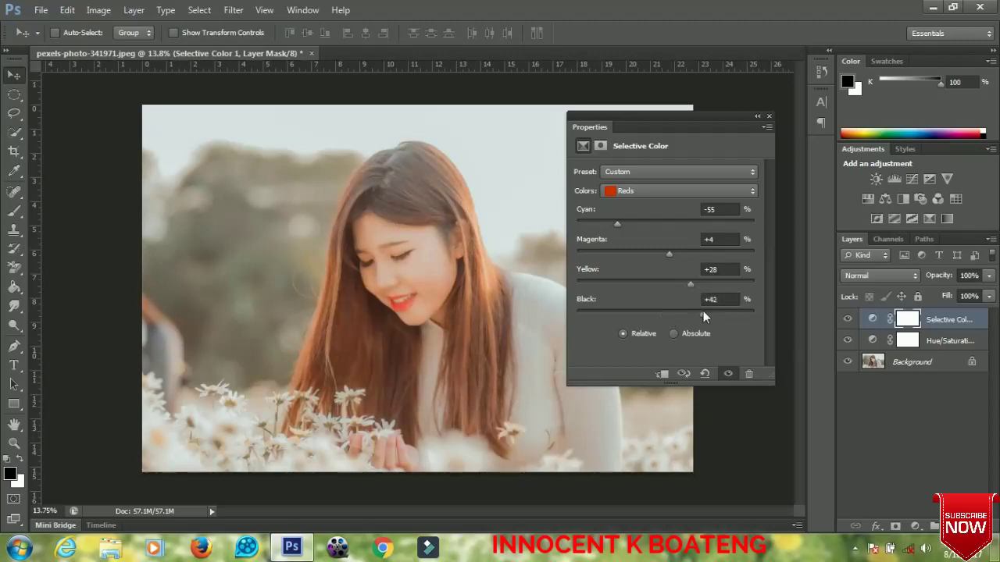
pyautogui.click(757, 115)
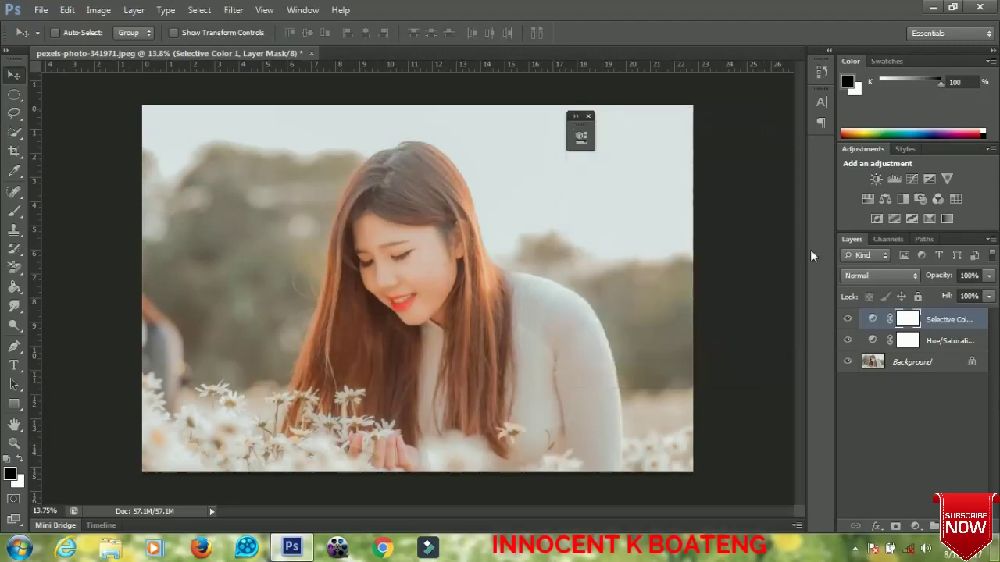
pyautogui.click(848, 340)
pyautogui.click(852, 322)
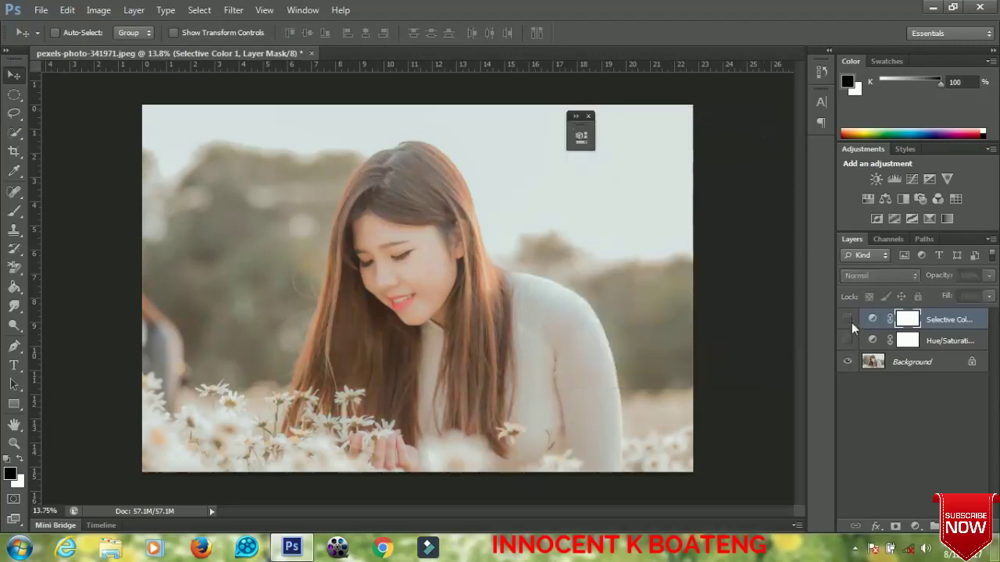
pyautogui.click(850, 320)
pyautogui.click(848, 340)
pyautogui.scroll(2, 394, 293)
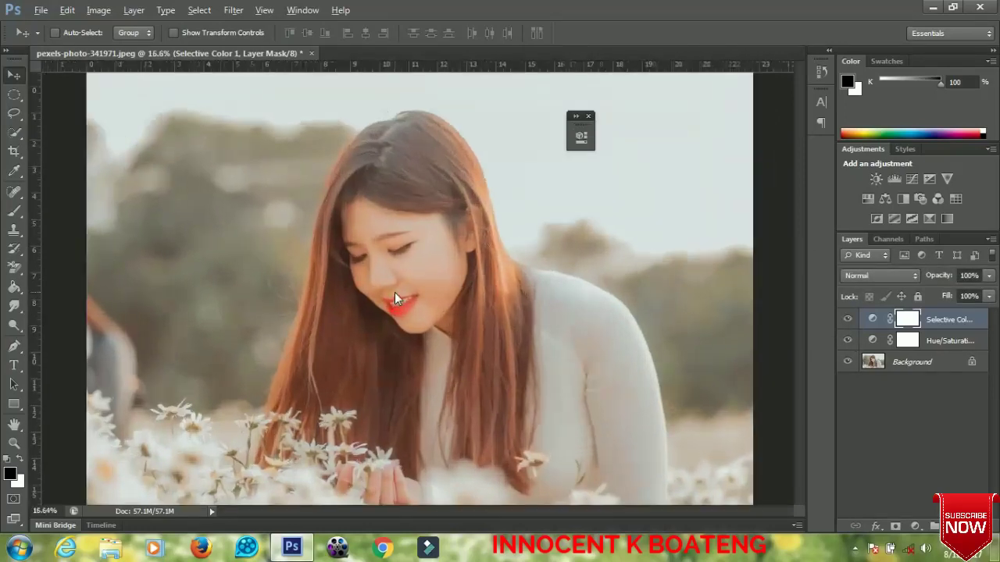
pyautogui.scroll(2, 394, 286)
pyautogui.scroll(-4, 394, 265)
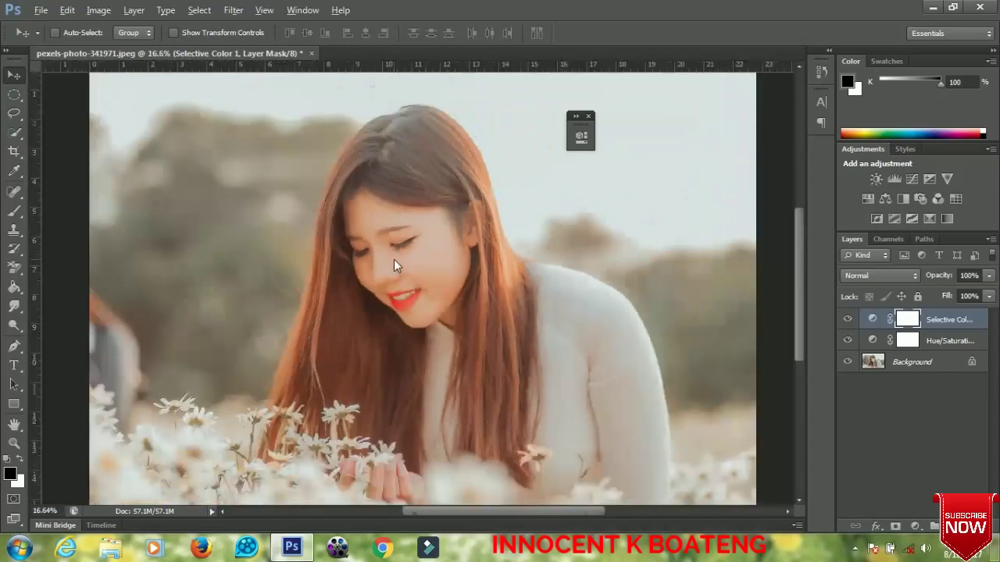
pyautogui.press('alt')
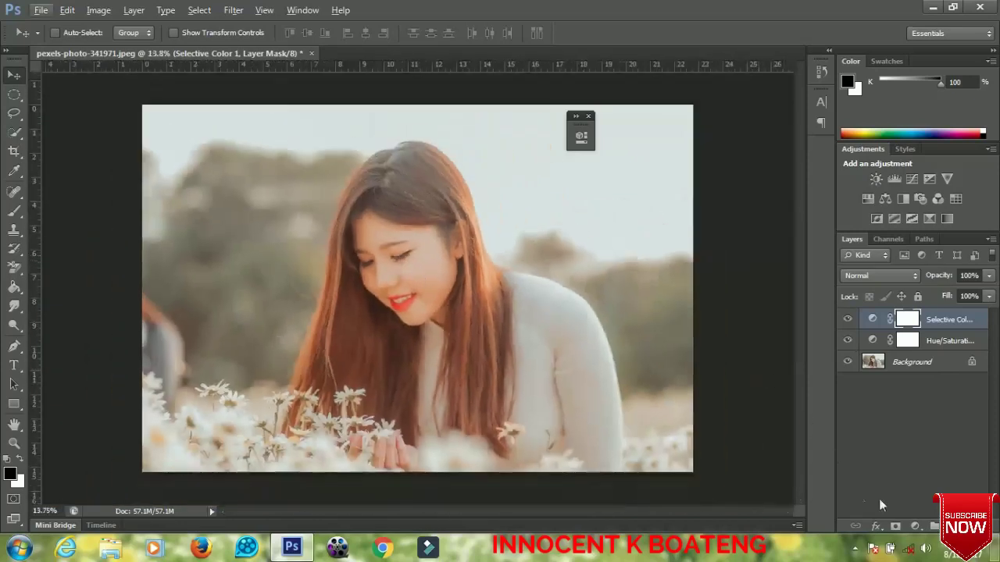
pyautogui.click(912, 526)
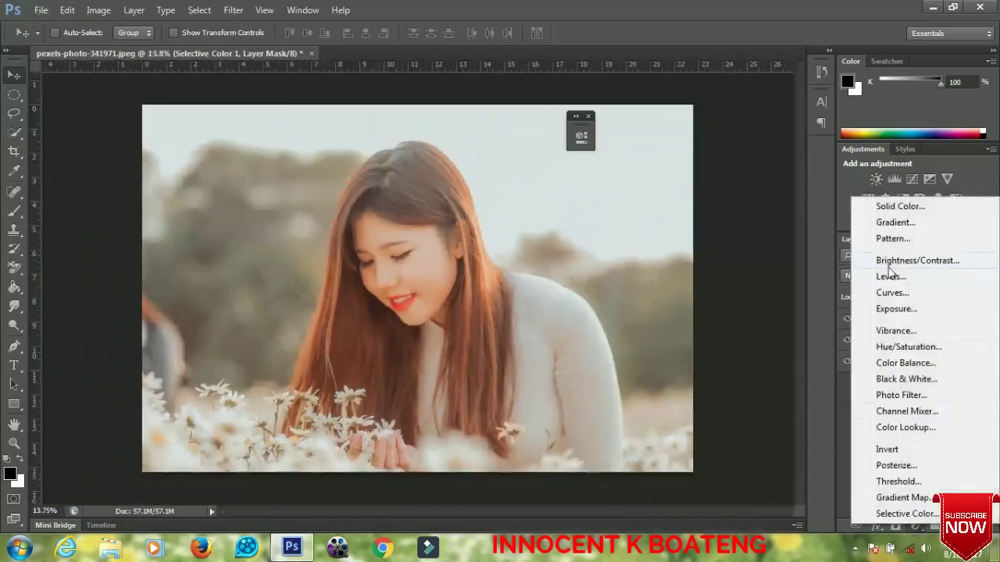
# Add a Curves adjustment layer and move the Red and Green curves' black points slightly inward.
pyautogui.click(890, 293)
pyautogui.moveTo(483, 140); pyautogui.dragTo(667, 129)
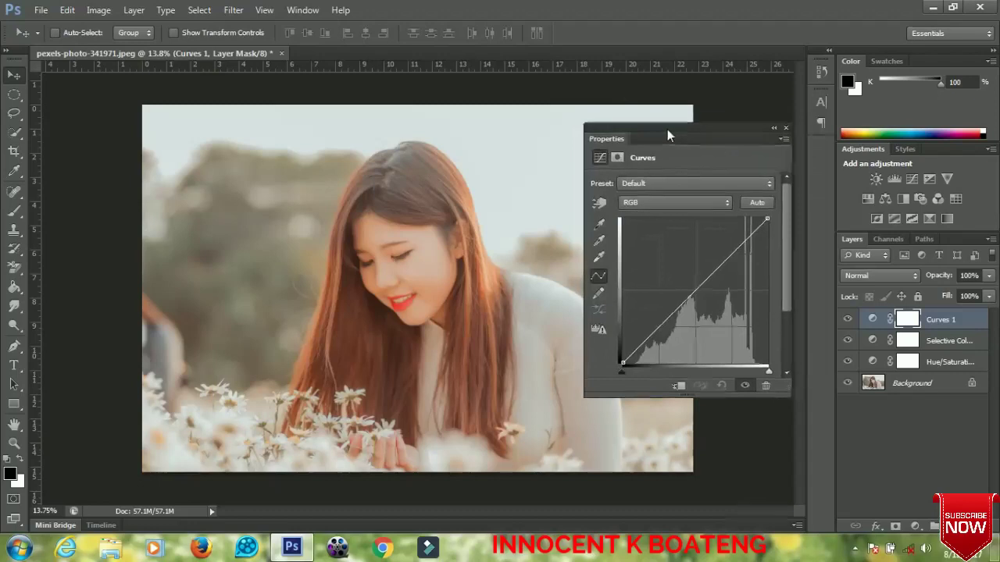
pyautogui.click(654, 204)
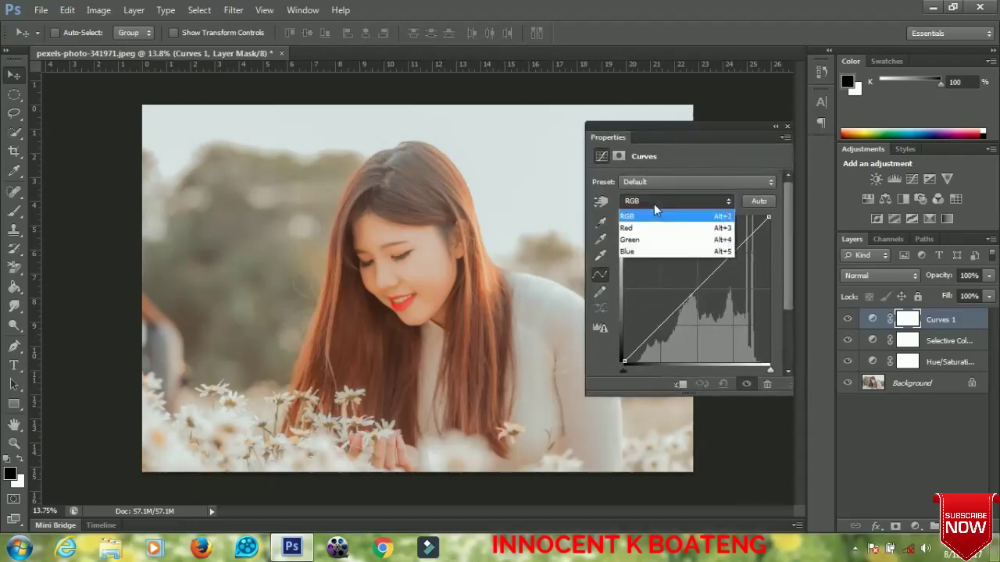
pyautogui.click(648, 230)
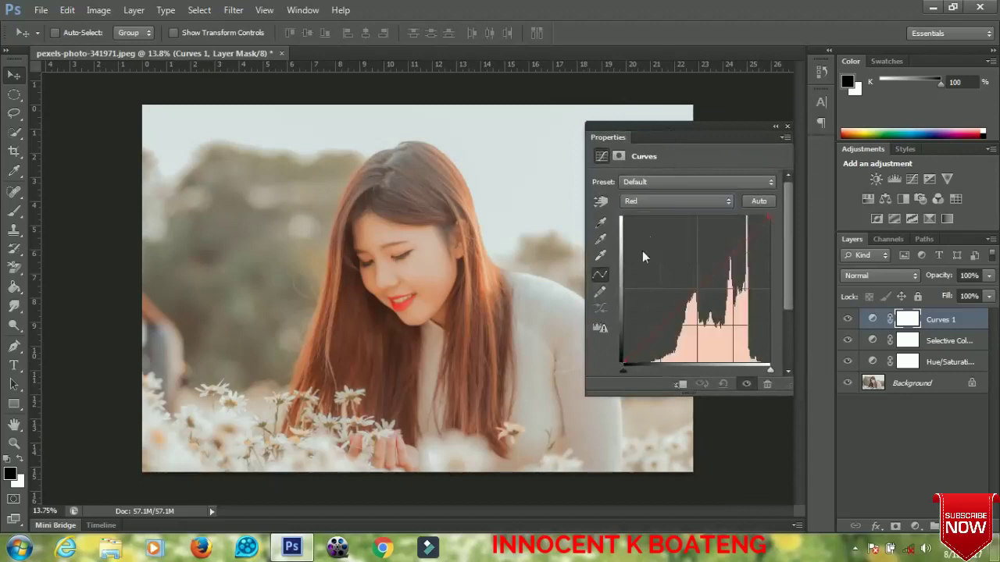
pyautogui.moveTo(627, 361); pyautogui.dragTo(636, 367)
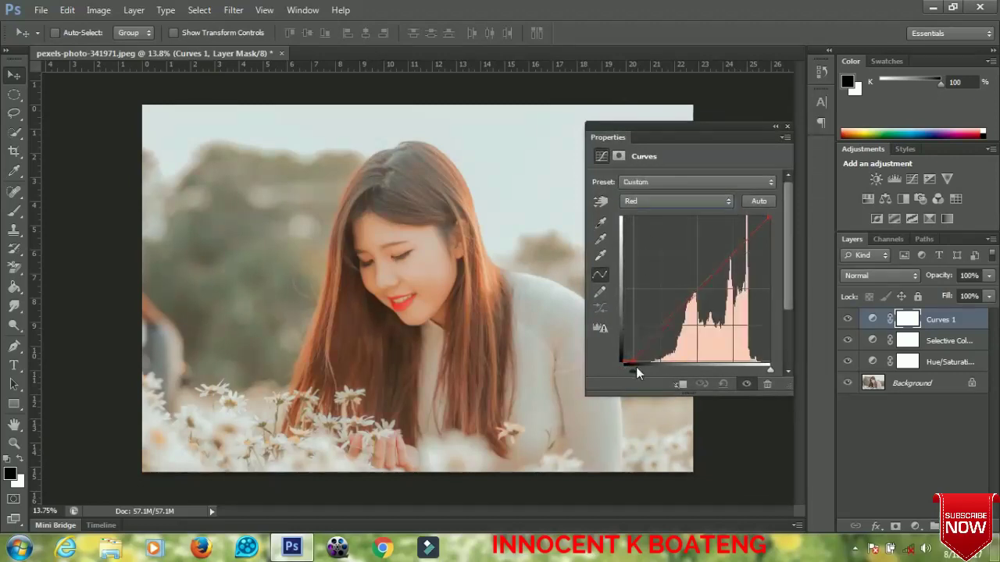
pyautogui.click(659, 202)
pyautogui.click(649, 242)
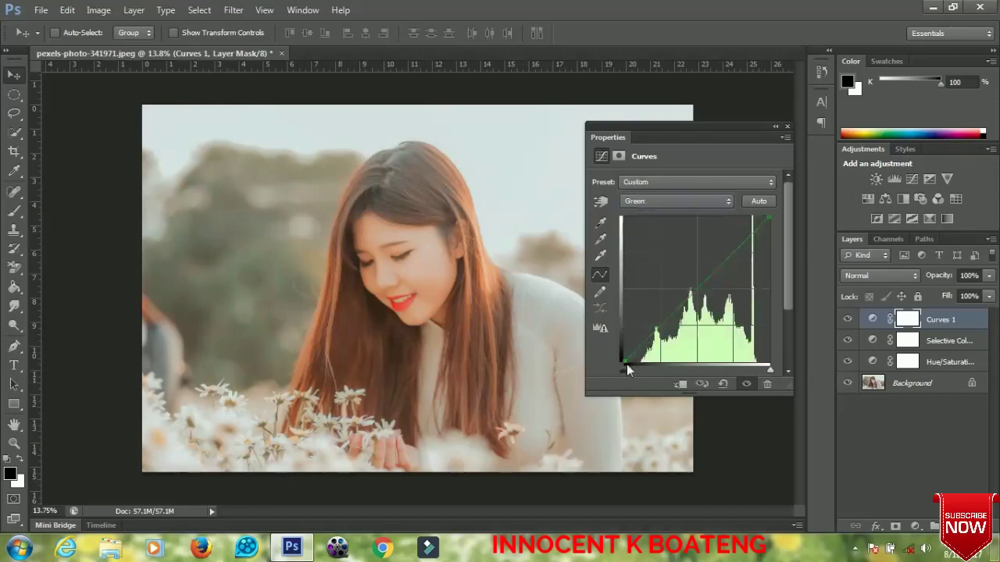
pyautogui.moveTo(623, 361); pyautogui.dragTo(633, 365)
# Lower the Blue curve's highlight end, pull the RGB curve slightly down, and close Properties.
pyautogui.click(673, 198)
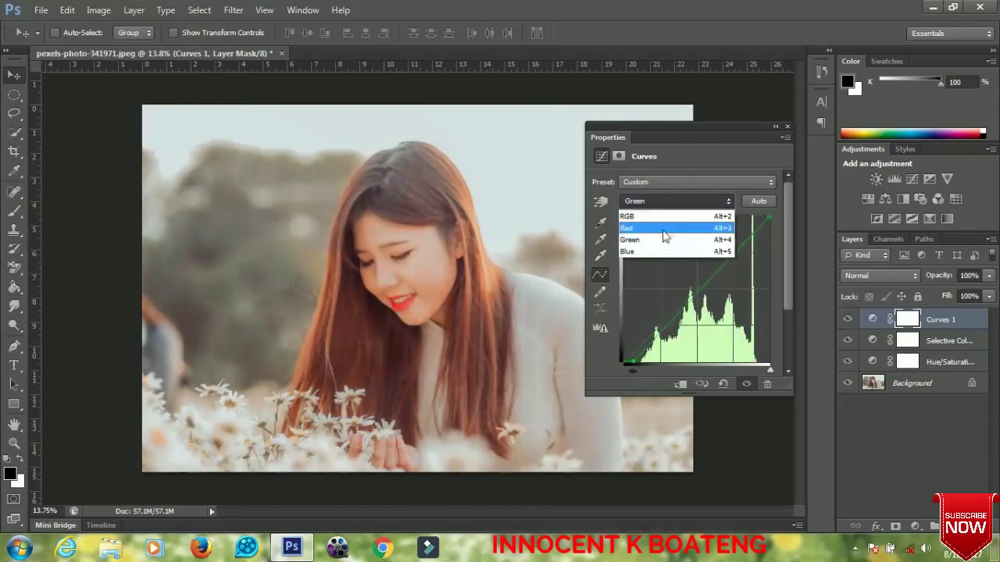
pyautogui.click(649, 254)
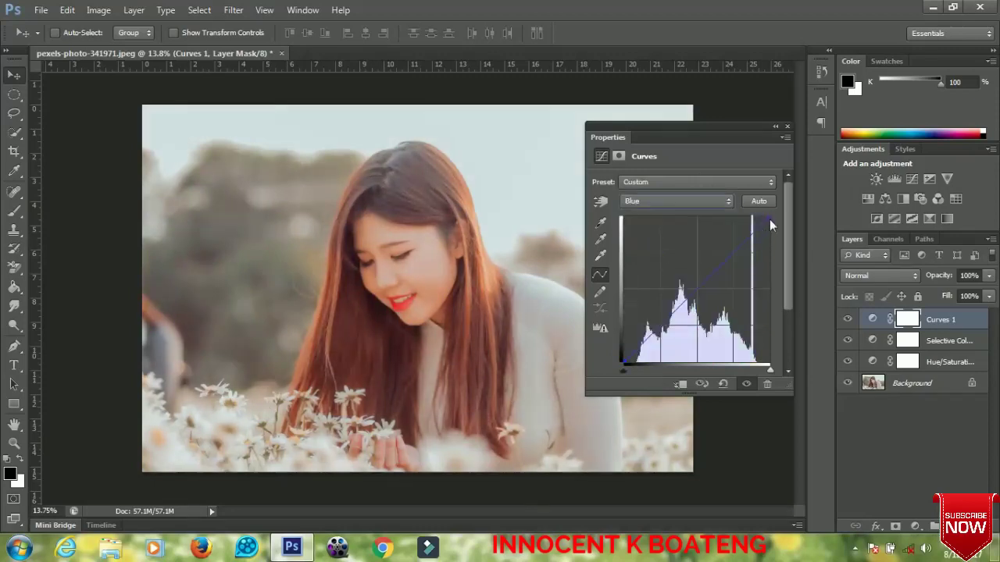
pyautogui.moveTo(769, 218); pyautogui.dragTo(770, 230)
pyautogui.click(673, 200)
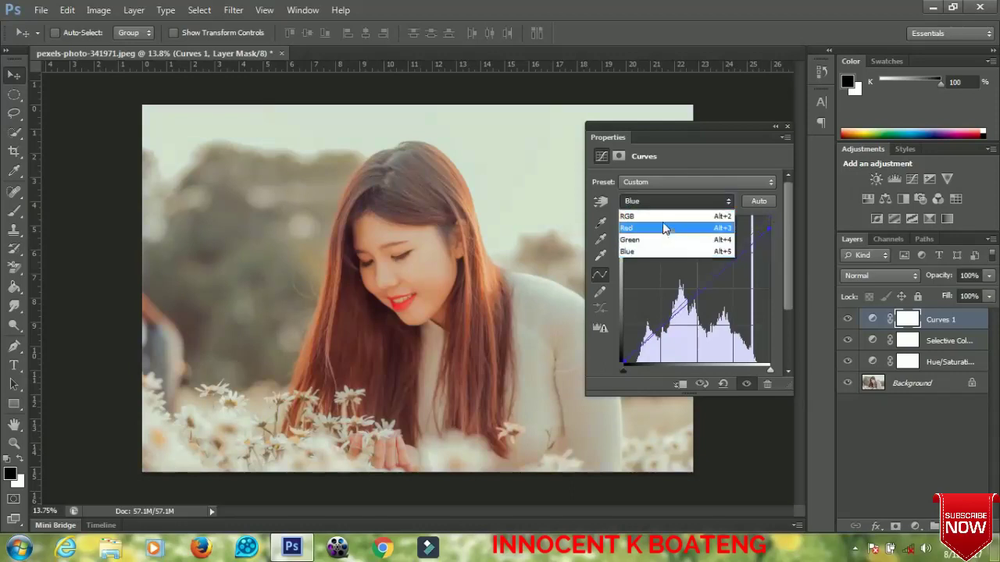
pyautogui.click(662, 219)
pyautogui.moveTo(696, 293); pyautogui.dragTo(699, 298)
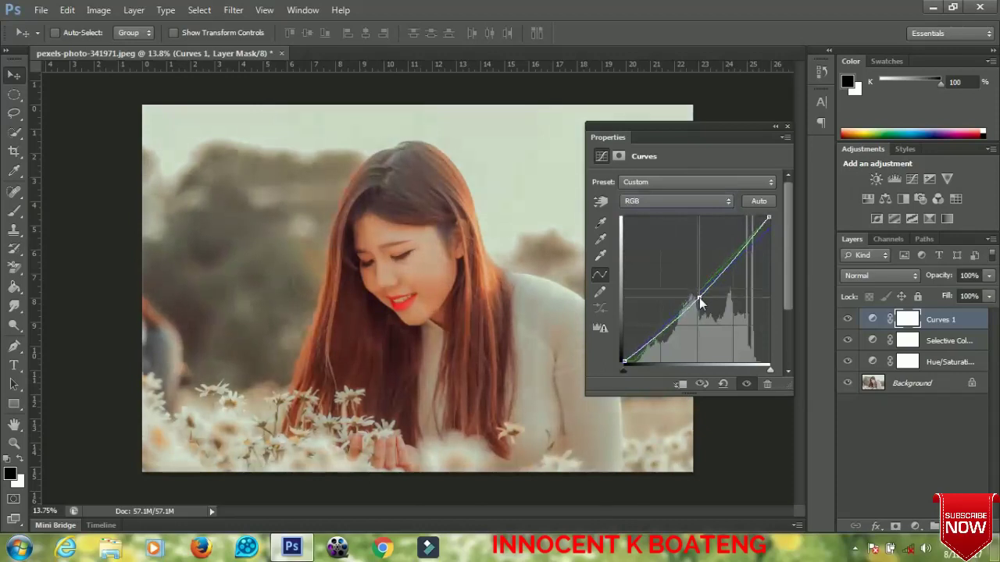
pyautogui.click(775, 126)
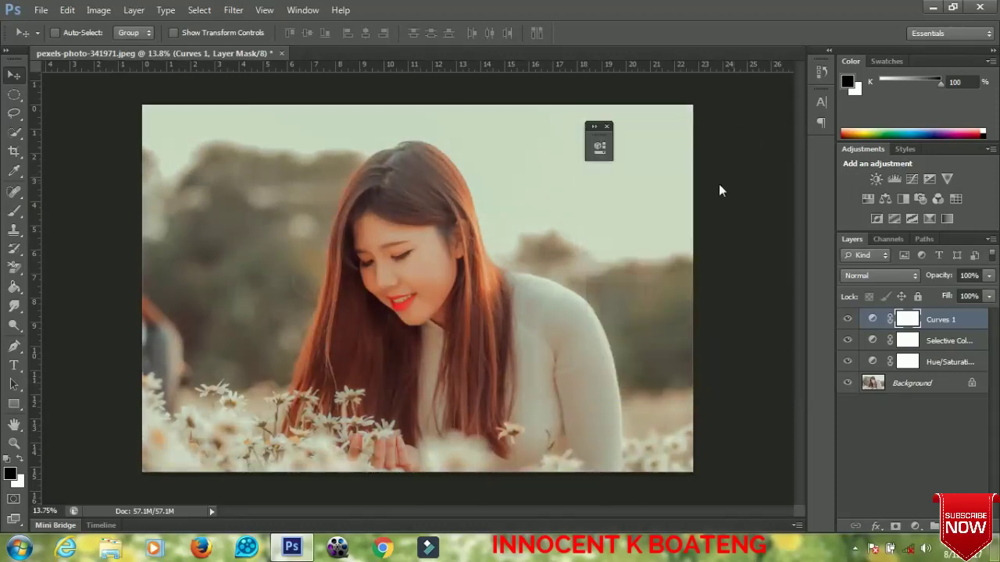
pyautogui.click(606, 126)
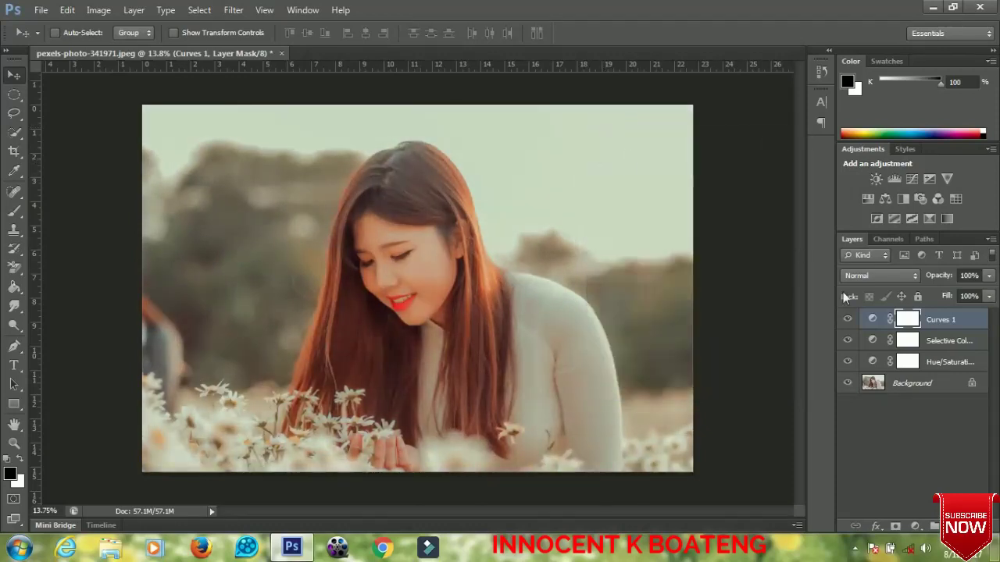
pyautogui.click(915, 523)
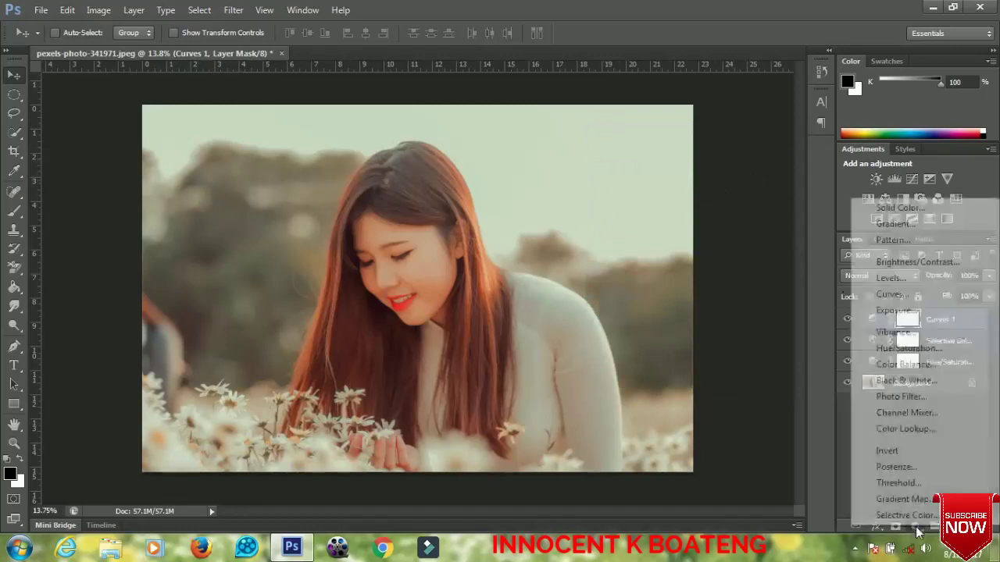
# Add a Gradient Fill layer using the Violet, Orange preset over the whole photo.
pyautogui.click(896, 224)
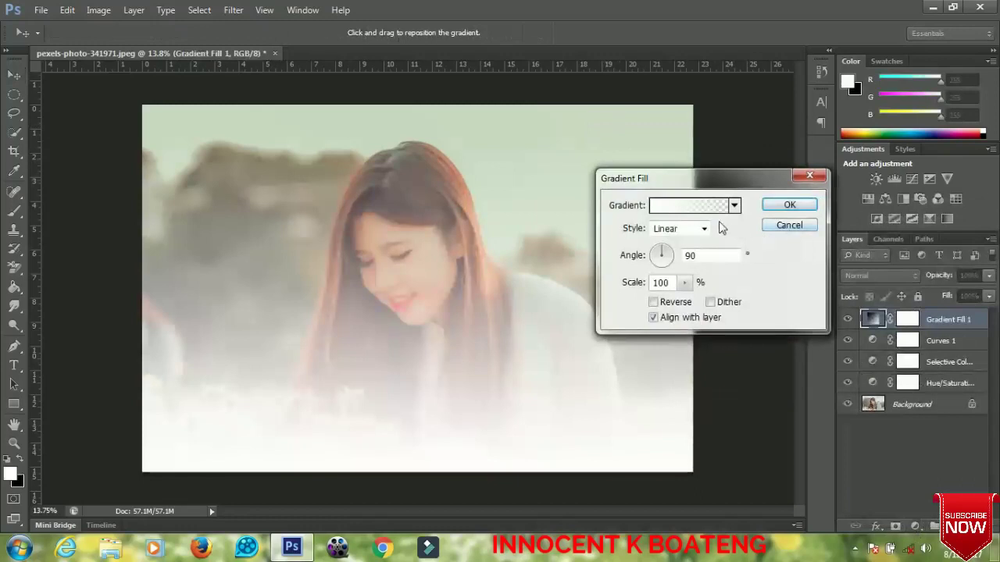
pyautogui.click(690, 206)
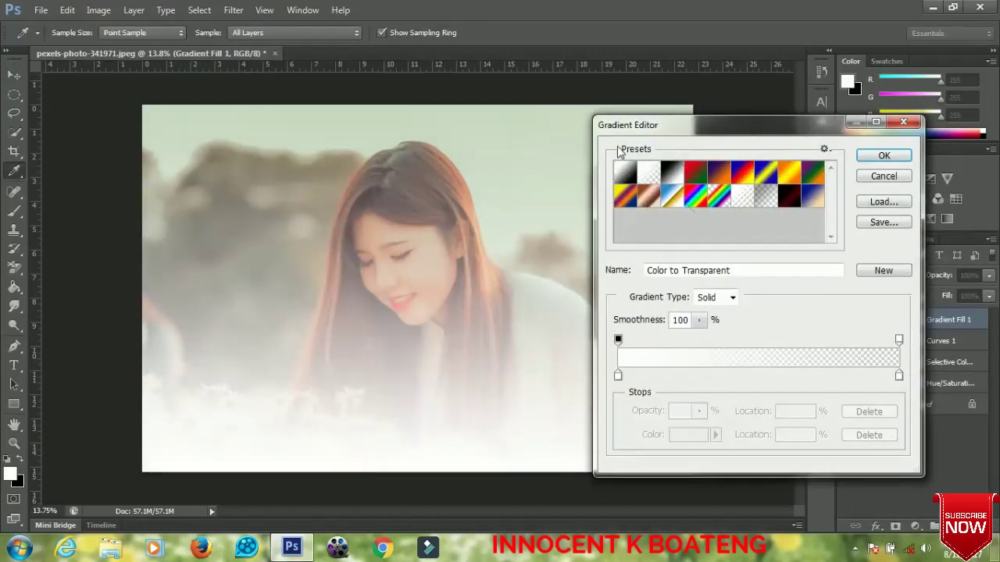
pyautogui.click(719, 176)
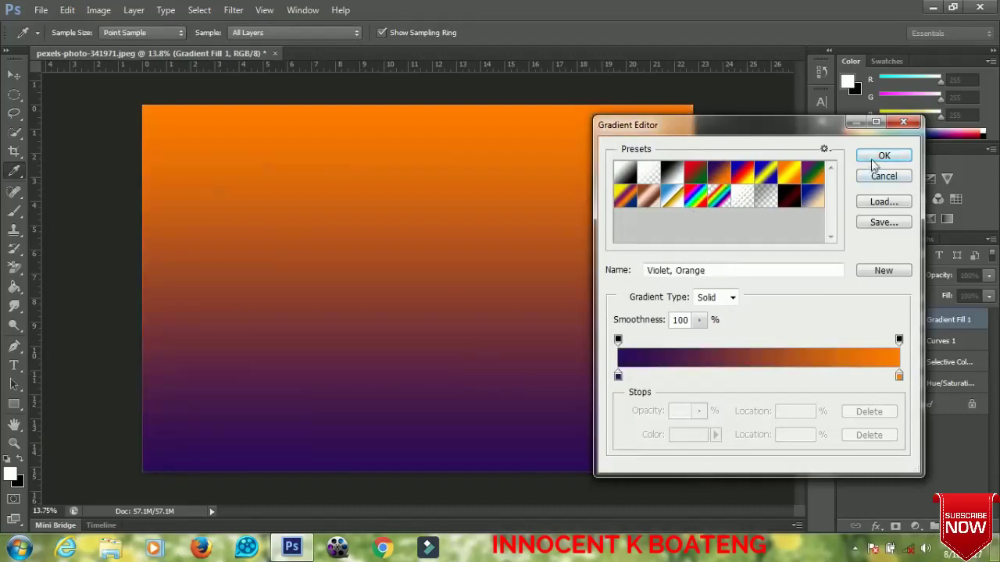
pyautogui.click(874, 159)
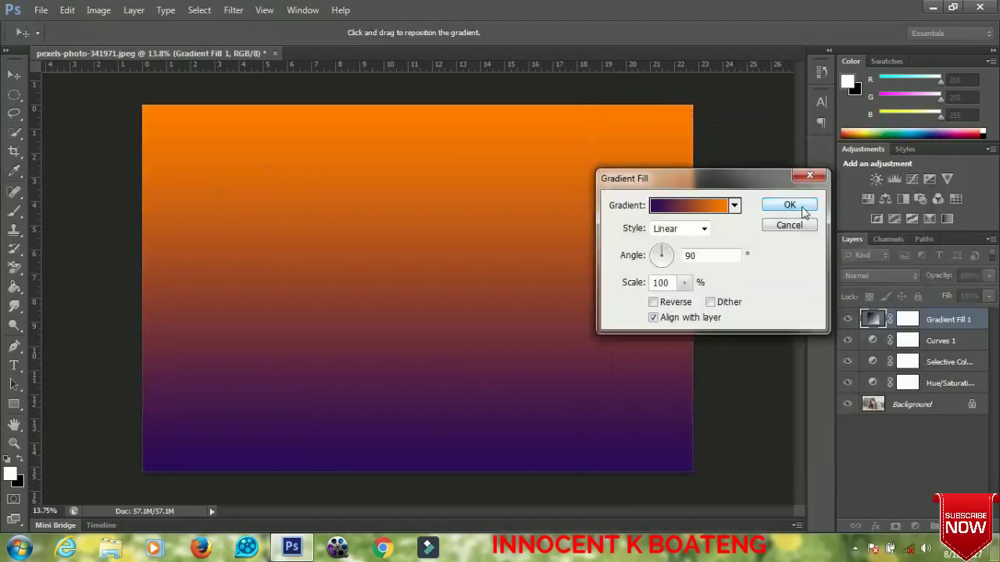
pyautogui.click(793, 203)
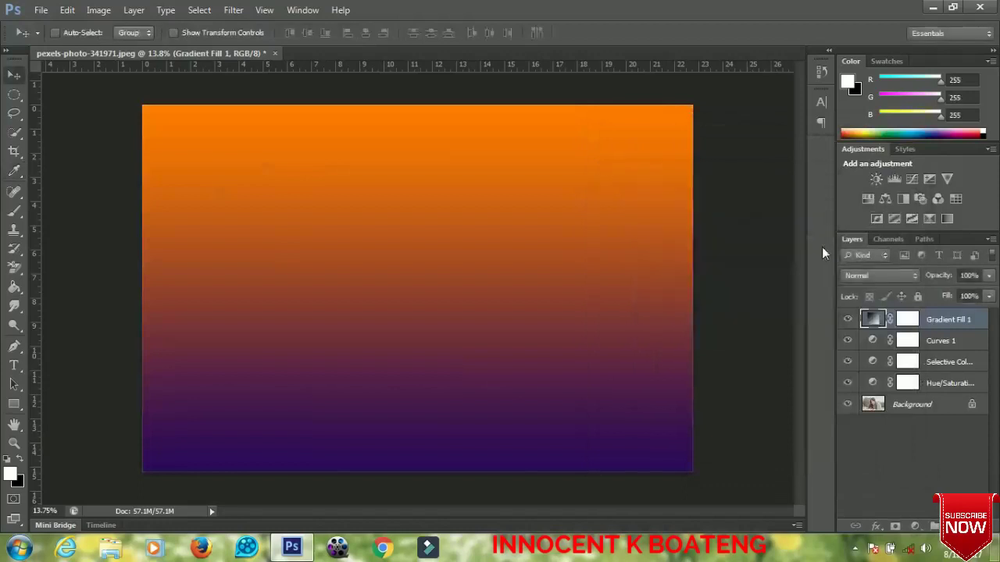
pyautogui.click(902, 278)
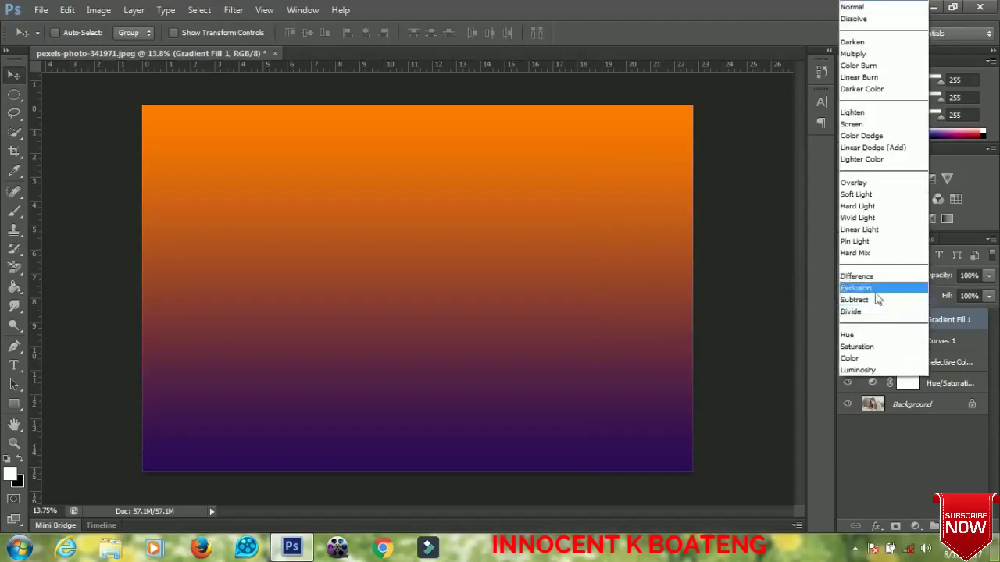
# Set Gradient Fill 1 to Soft Light blending at 50% opacity.
pyautogui.click(857, 194)
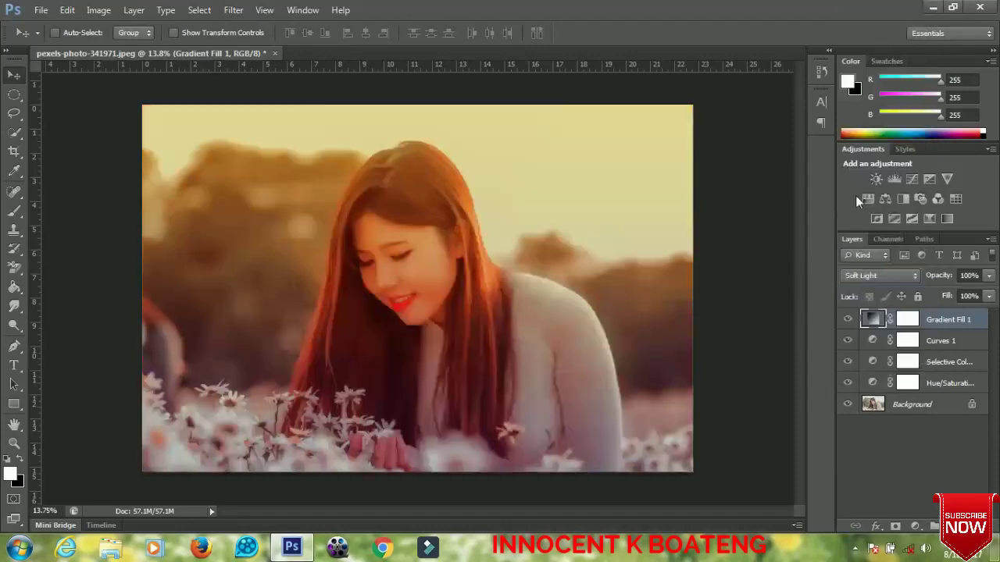
pyautogui.moveTo(932, 273); pyautogui.dragTo(898, 287)
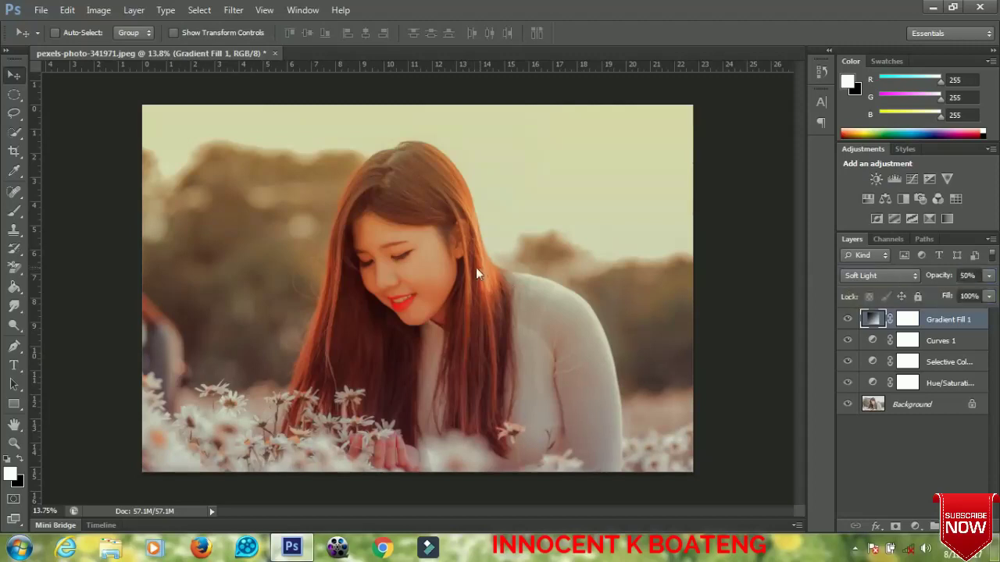
pyautogui.scroll(2, 344, 256)
pyautogui.scroll(-2, 349, 260)
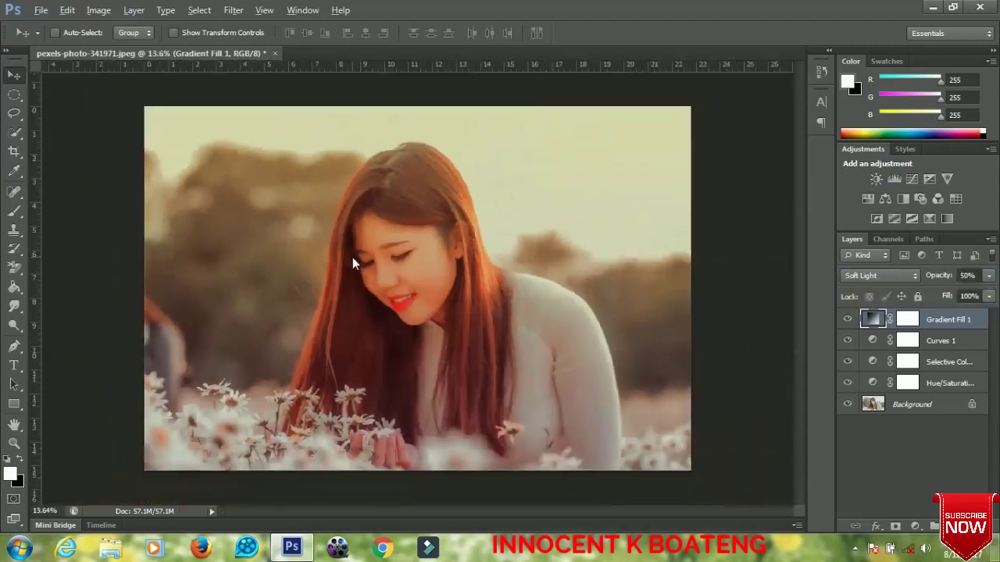
# Open Media_Militia_Particles023.png, drag it into the daisy photo as Layer 1, and set it to Screen.
pyautogui.click(40, 10)
pyautogui.click(54, 38)
pyautogui.click(360, 148)
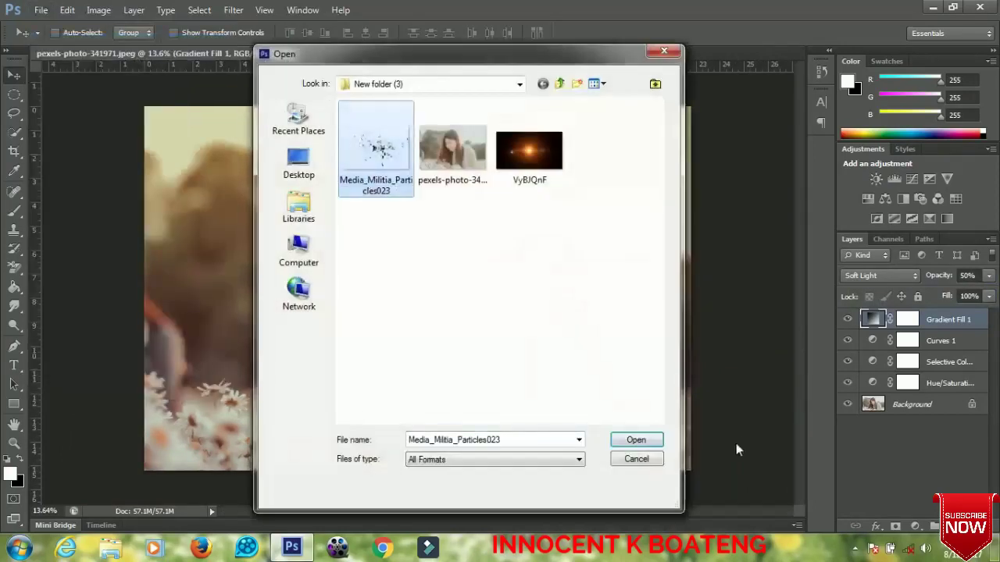
pyautogui.click(636, 439)
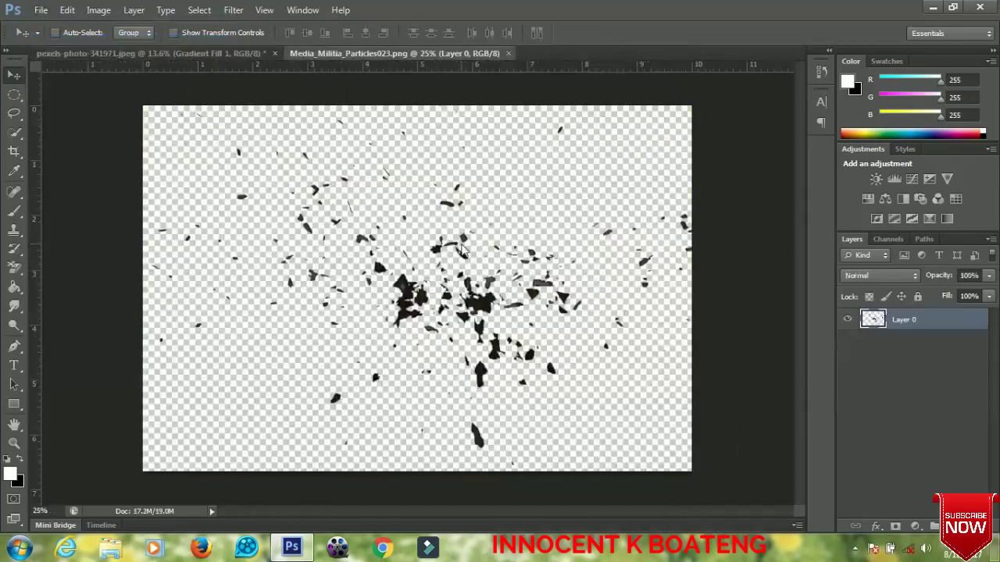
pyautogui.moveTo(113, 53); pyautogui.dragTo(269, 228)
pyautogui.click(880, 275)
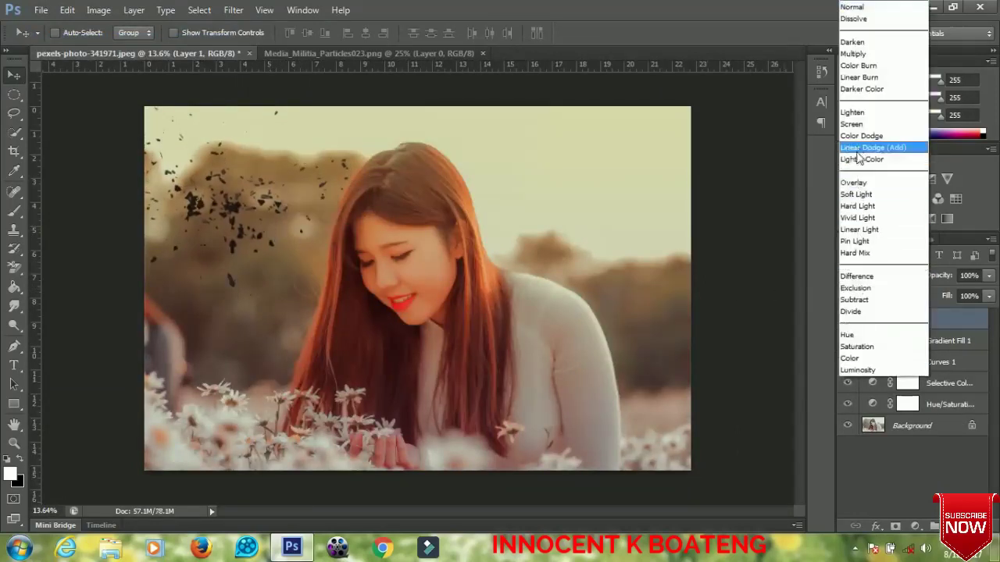
pyautogui.click(853, 124)
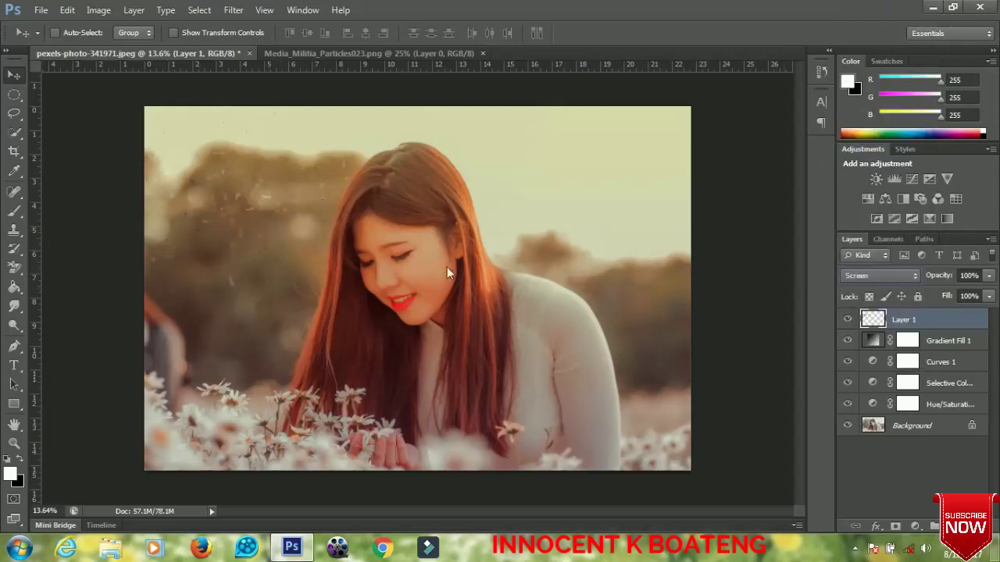
# Open VyBJQnF.jpg, convert its Background to Layer 0, and drag it into the daisy photo.
pyautogui.click(41, 11)
pyautogui.click(117, 39)
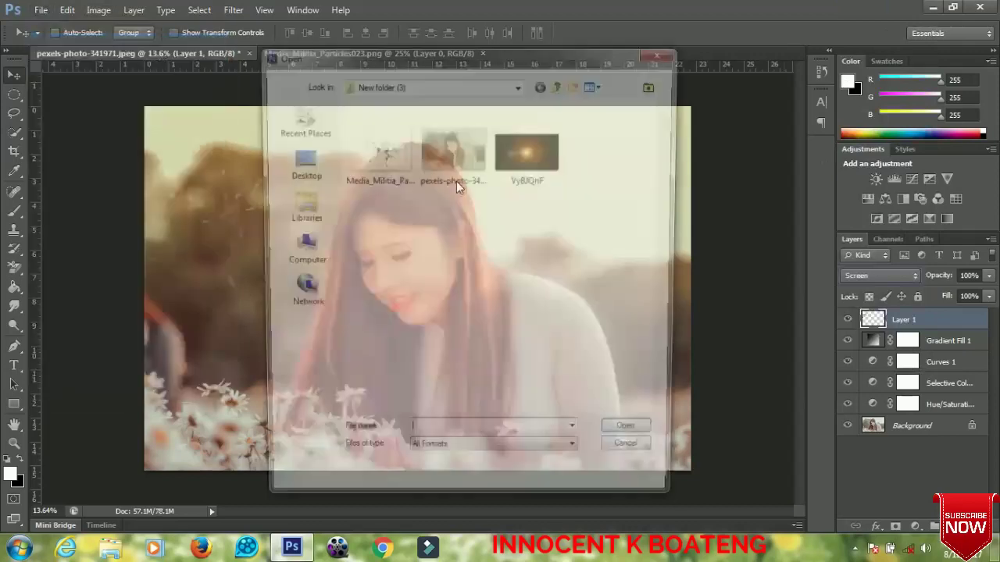
pyautogui.click(543, 172)
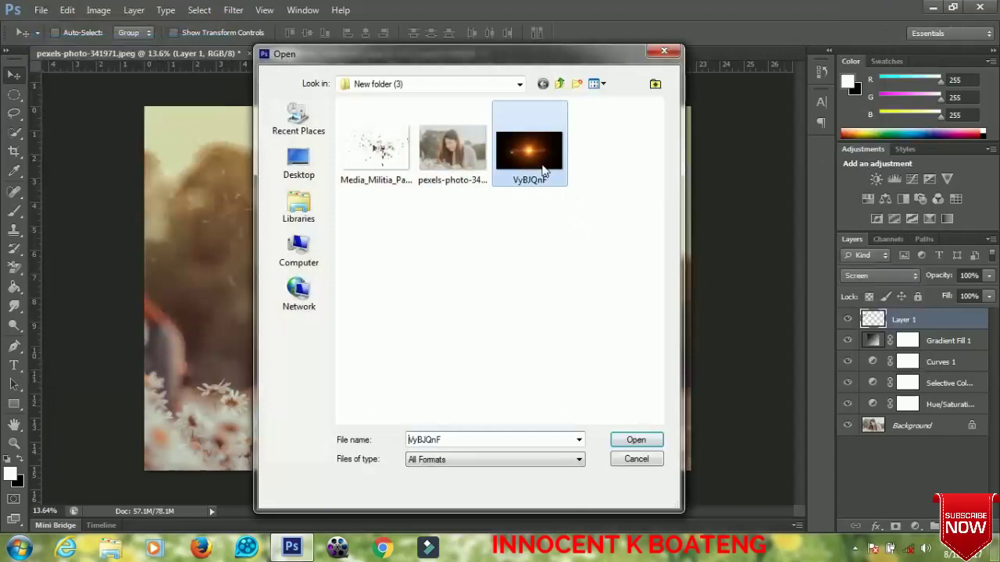
pyautogui.click(627, 440)
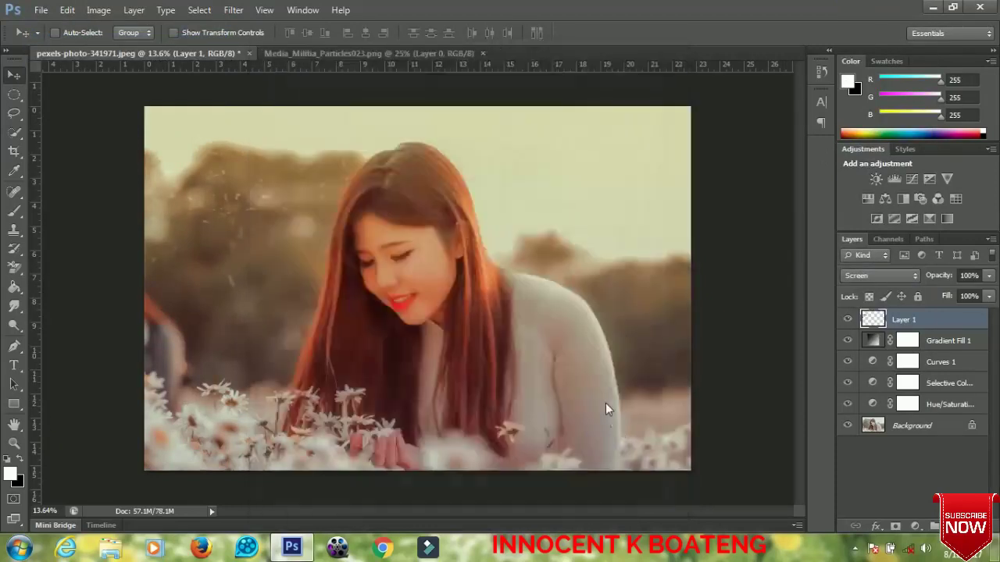
pyautogui.doubleClick(910, 318)
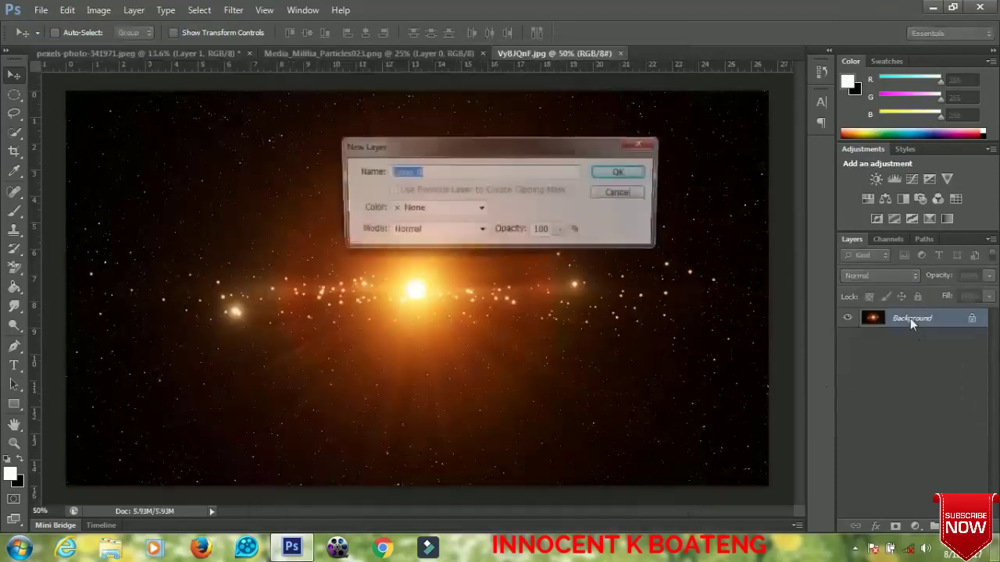
pyautogui.click(626, 170)
pyautogui.moveTo(480, 227); pyautogui.dragTo(443, 301)
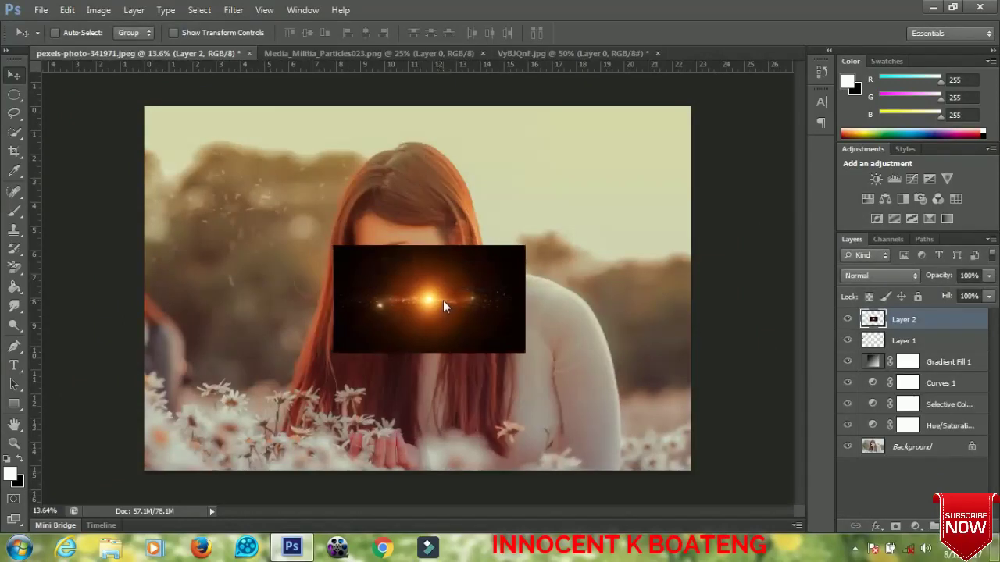
# Scale the sun-flare layer up to about 345% with Free Transform.
pyautogui.hotkey('ctrl', 't')
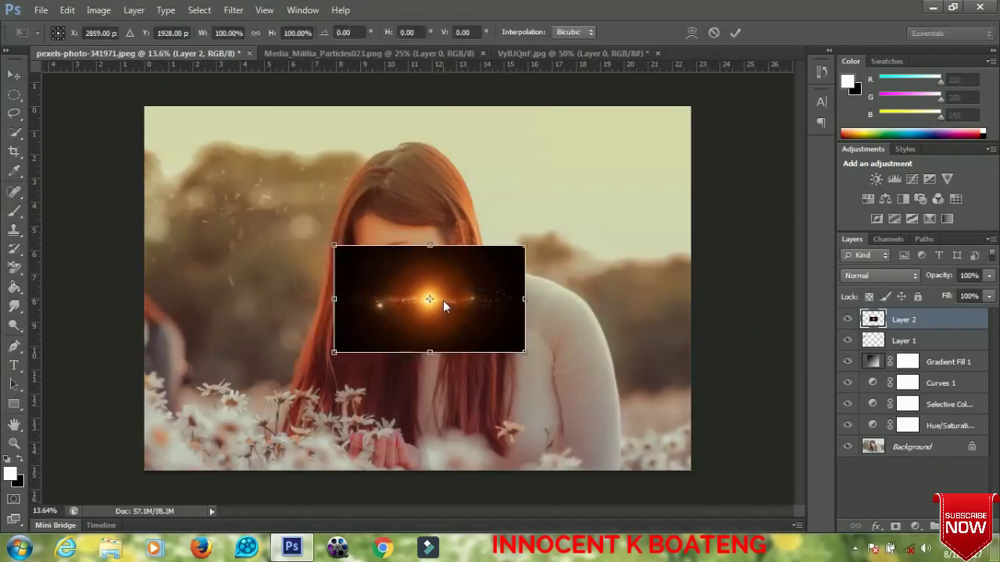
pyautogui.moveTo(525, 352); pyautogui.dragTo(760, 493)
pyautogui.click(584, 382)
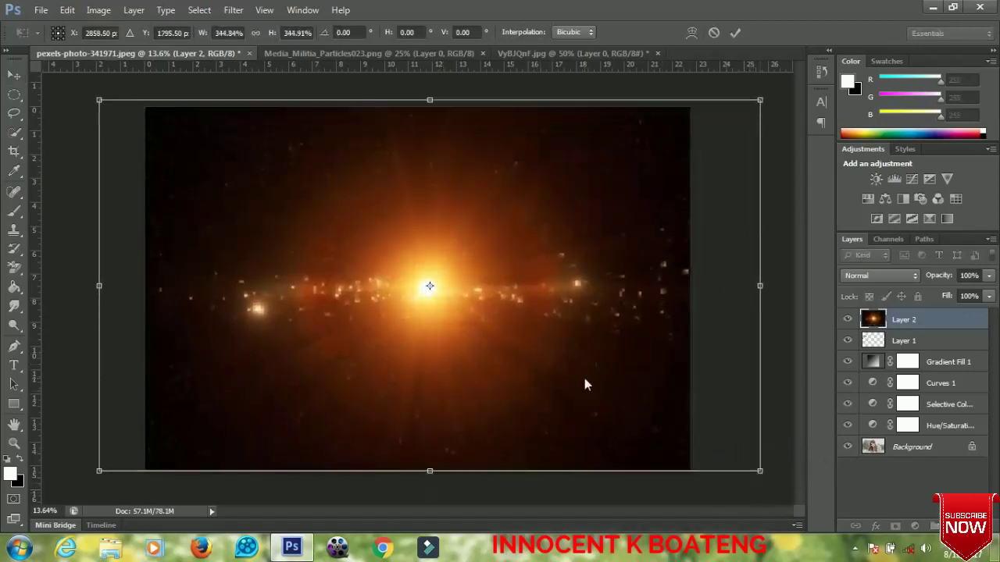
pyautogui.press('Return')
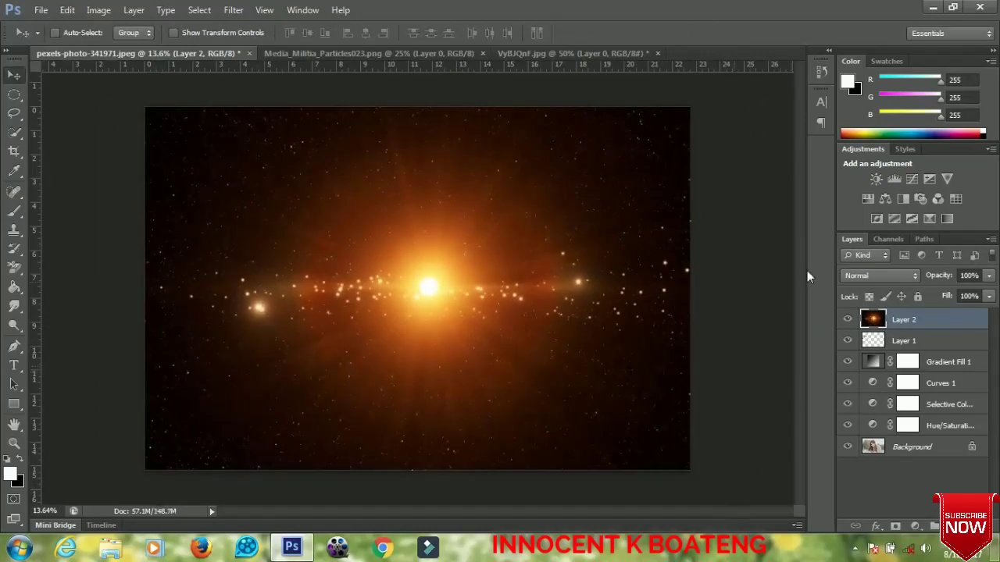
# Set Layer 2 to Screen blending and move its sun glow toward the upper right.
pyautogui.click(880, 275)
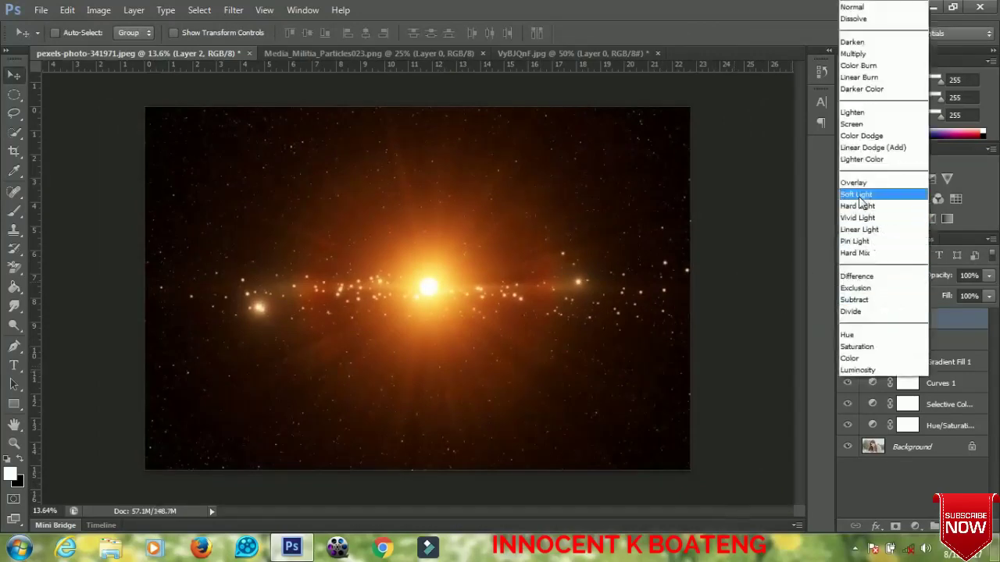
pyautogui.click(855, 123)
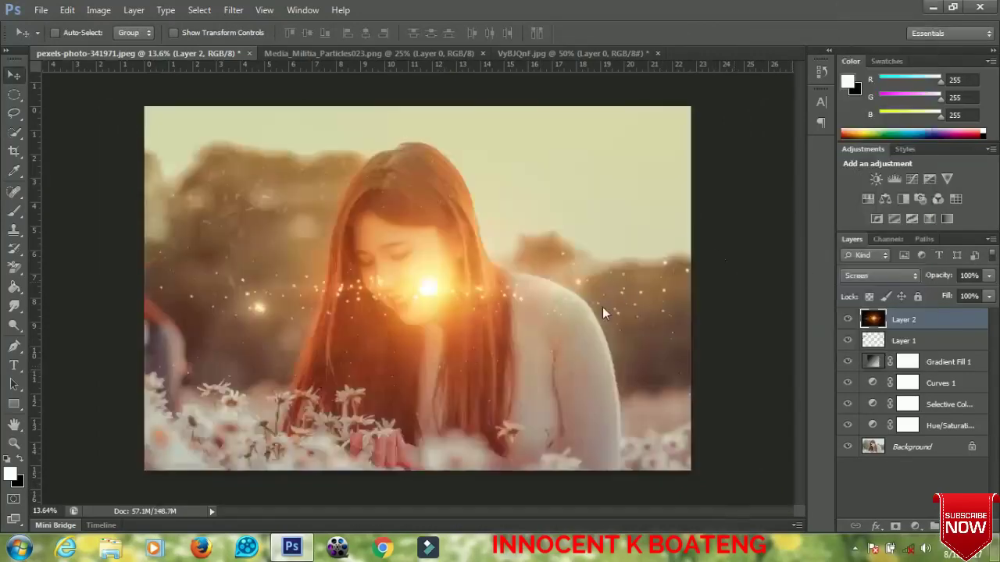
pyautogui.moveTo(507, 321); pyautogui.dragTo(605, 223)
# Apply a 66.4-pixel Gaussian Blur to the flare, then nudge the glow up and right.
pyautogui.click(234, 9)
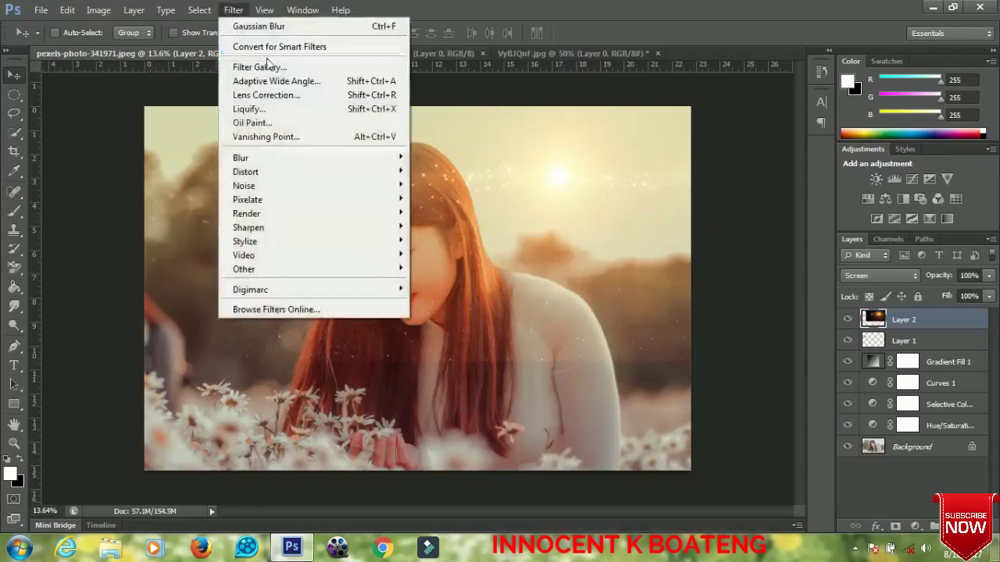
pyautogui.moveTo(320, 163)
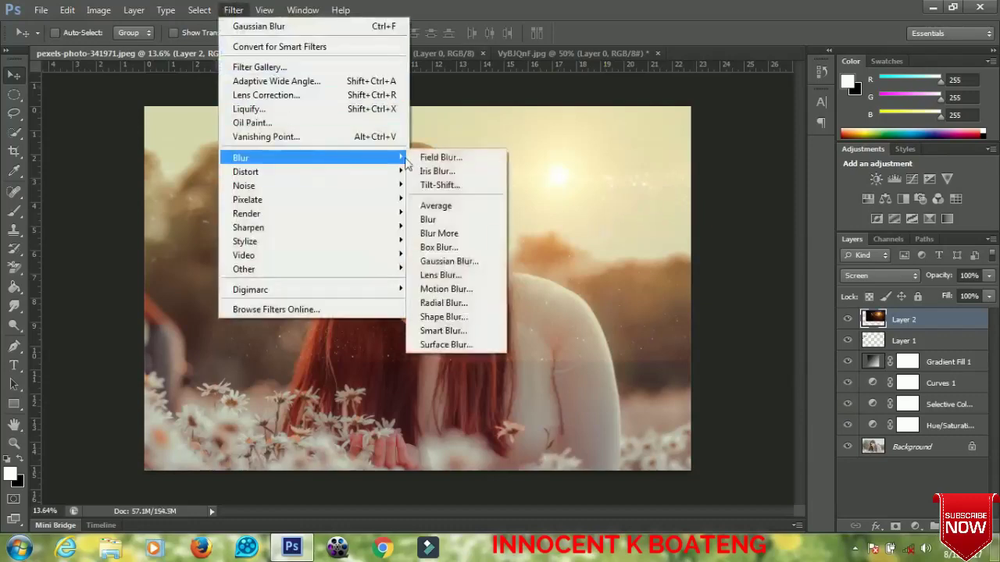
pyautogui.click(444, 259)
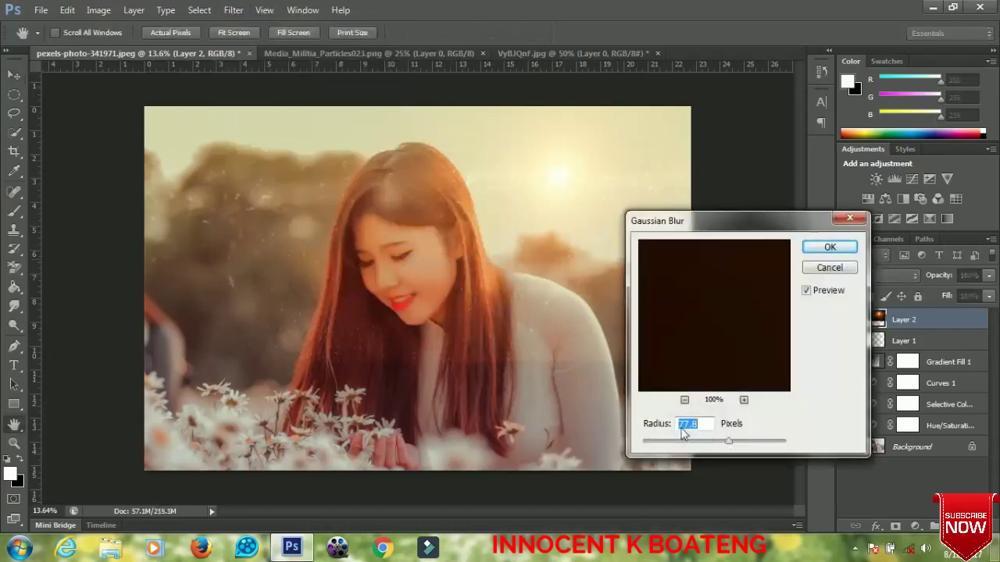
pyautogui.moveTo(728, 442)
pyautogui.mouseDown()
pyautogui.moveTo(736, 448)
pyautogui.moveTo(727, 446)
pyautogui.mouseUp()
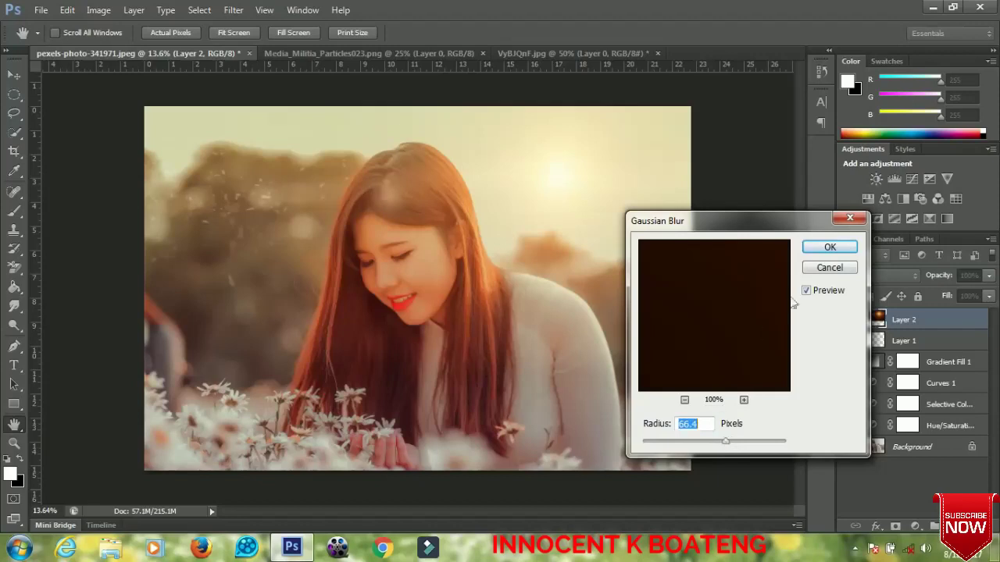
pyautogui.click(826, 252)
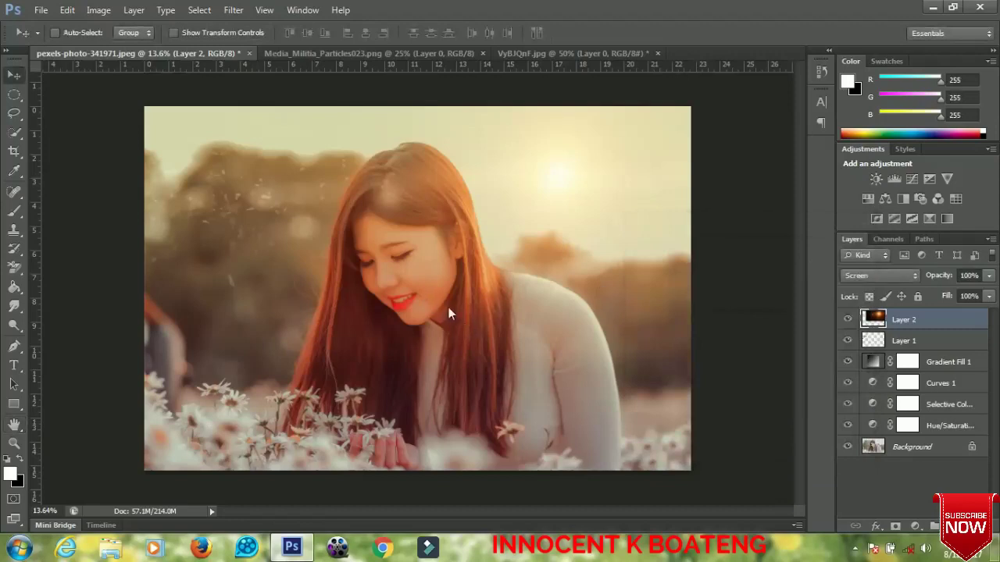
pyautogui.moveTo(449, 277); pyautogui.dragTo(461, 217)
# Duplicate the flare layer, slide Layer 2 copy into the upper-left sky, then duplicate it again as Layer 2 copy 2.
pyautogui.hotkey('ctrl', 'j')
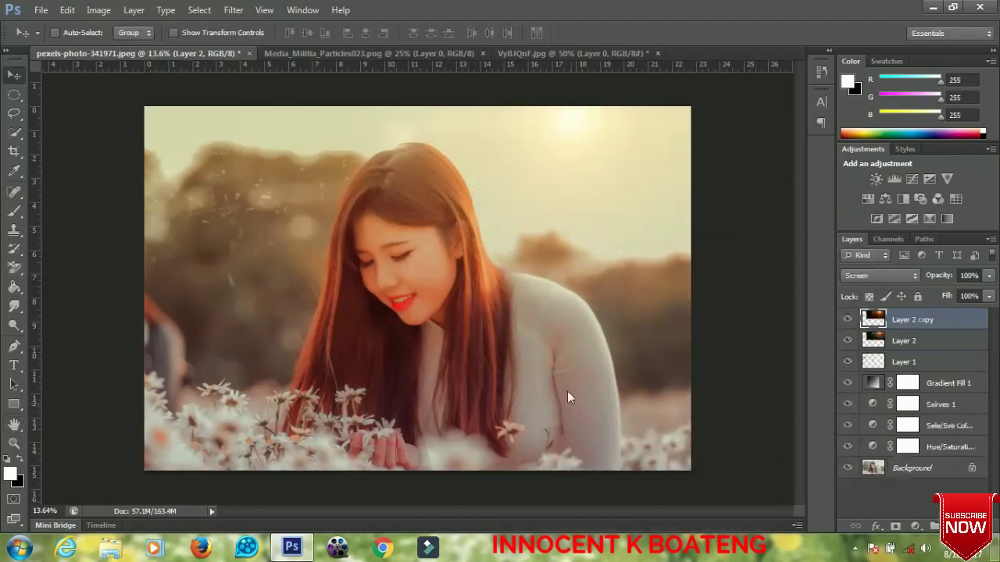
pyautogui.moveTo(633, 240); pyautogui.dragTo(276, 251)
pyautogui.scroll(3, 194, 156)
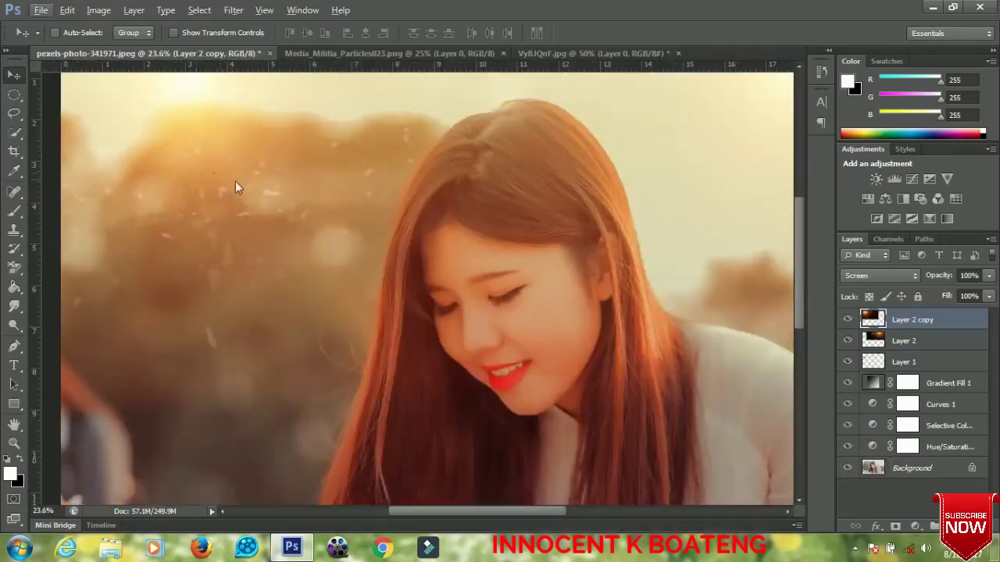
pyautogui.hotkey('ctrl', 'j')
pyautogui.scroll(-3, 241, 205)
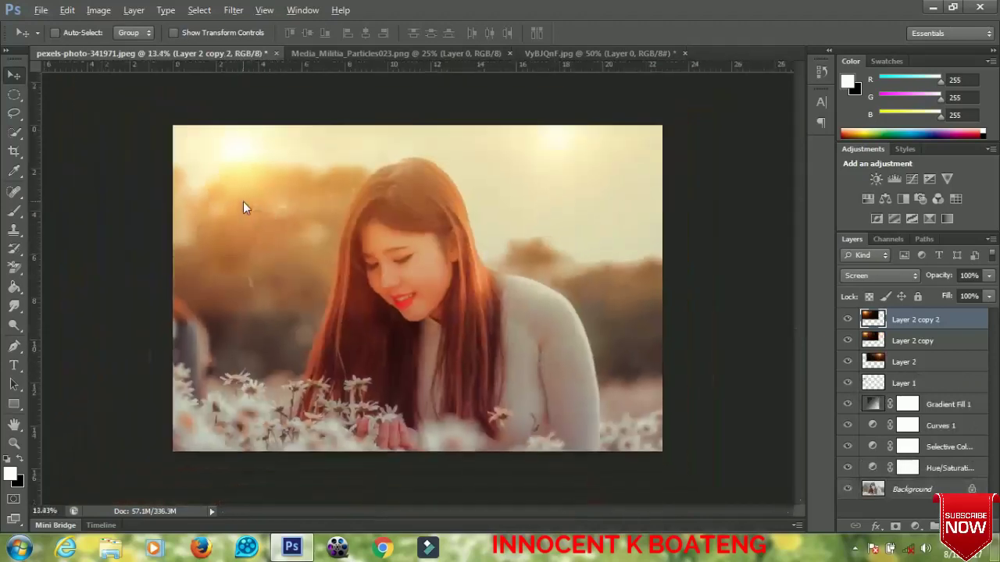
pyautogui.scroll(1, 243, 202)
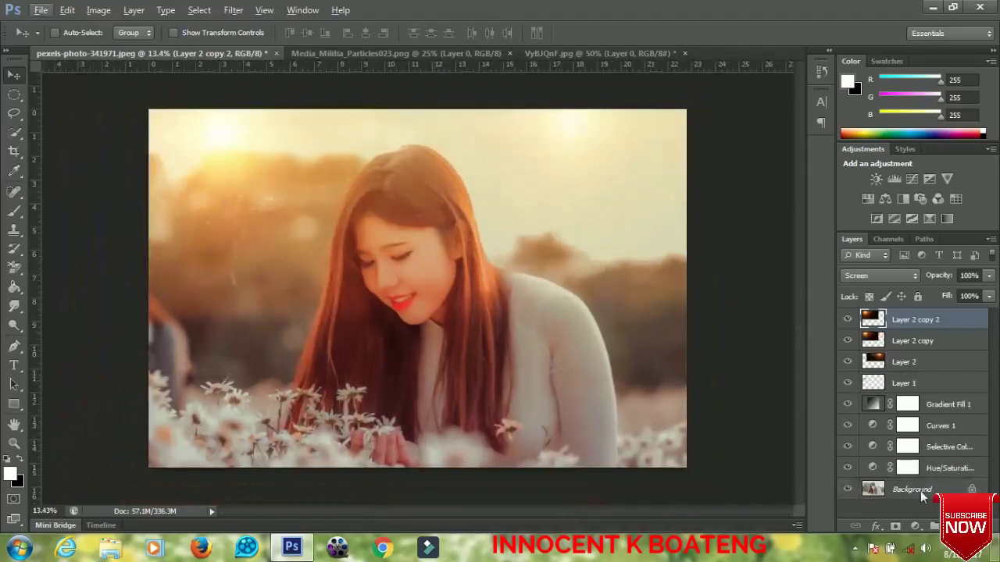
# Add a Curves 2 adjustment layer and place a control point on its RGB curve.
pyautogui.click(915, 525)
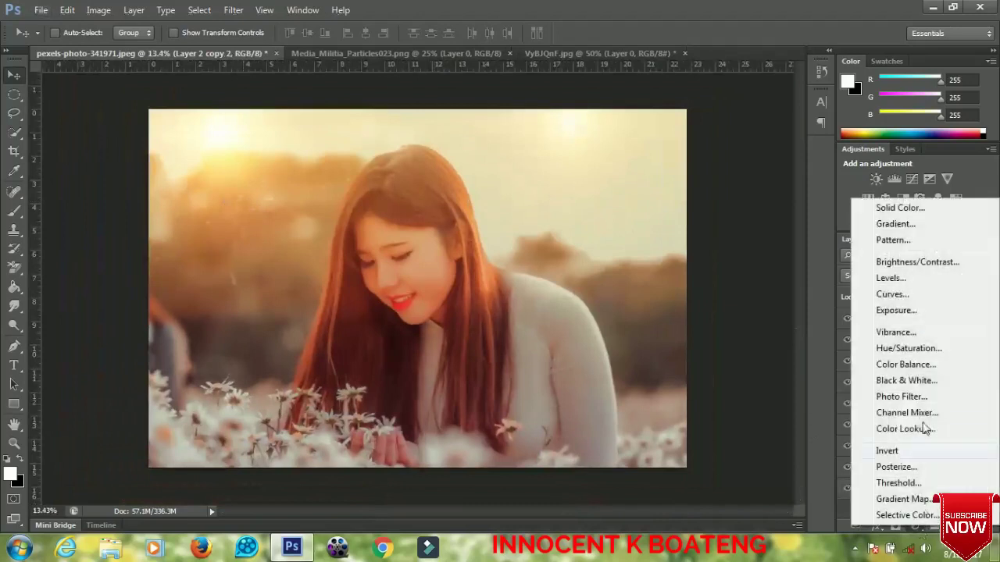
pyautogui.click(892, 294)
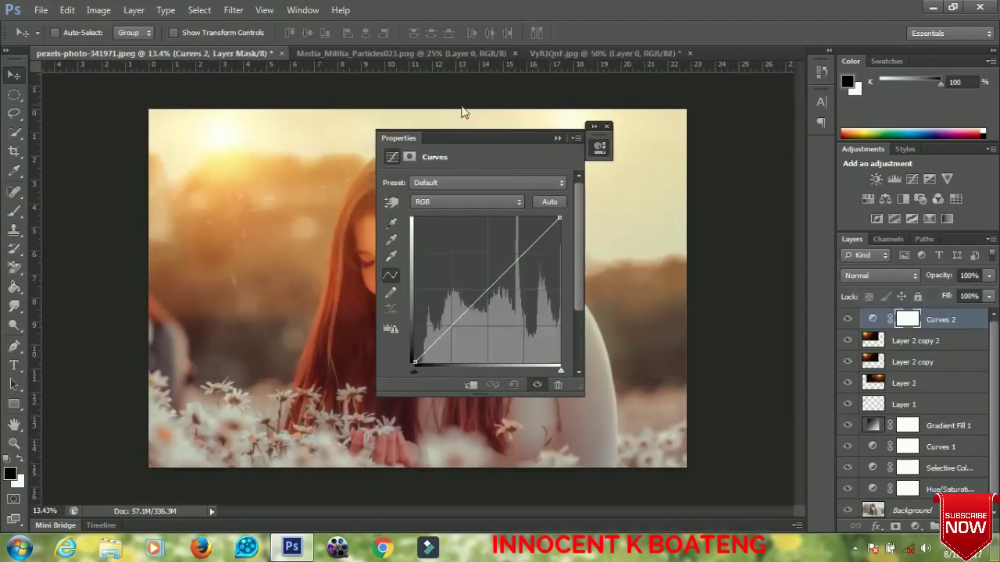
pyautogui.moveTo(478, 138); pyautogui.dragTo(660, 121)
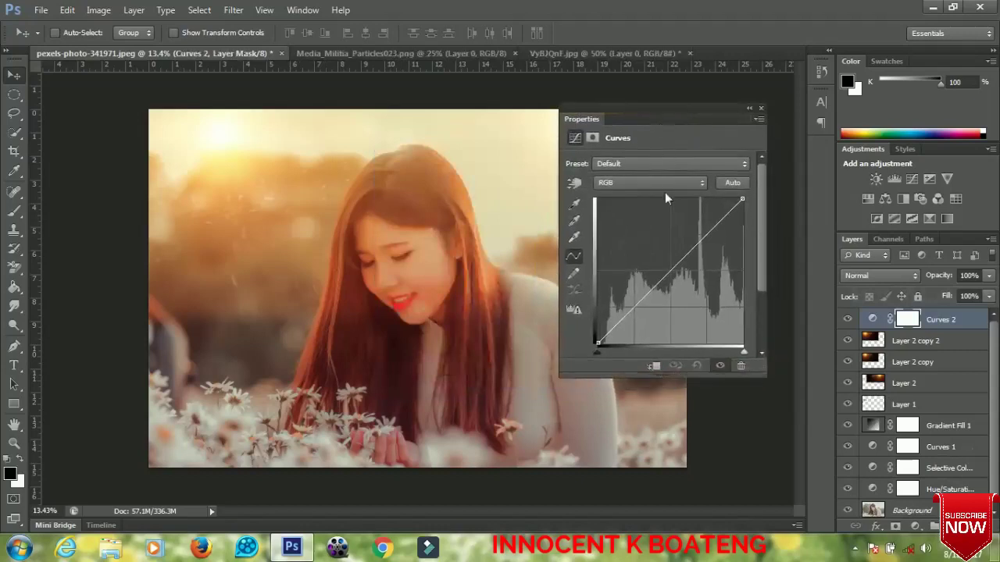
pyautogui.click(727, 187)
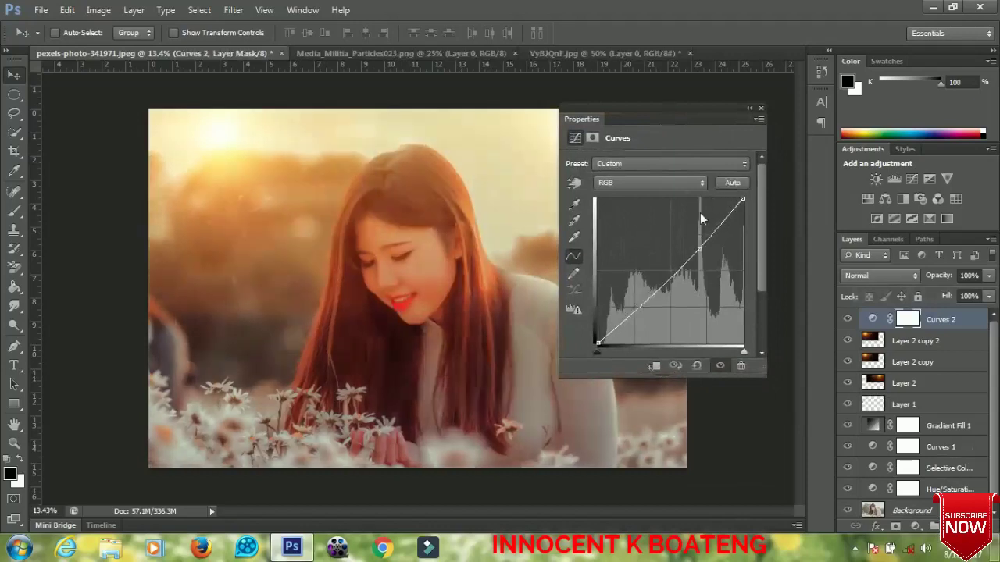
# Raise the Red channel's black point slightly and pull the RGB curve's lower midtones down.
pyautogui.click(632, 183)
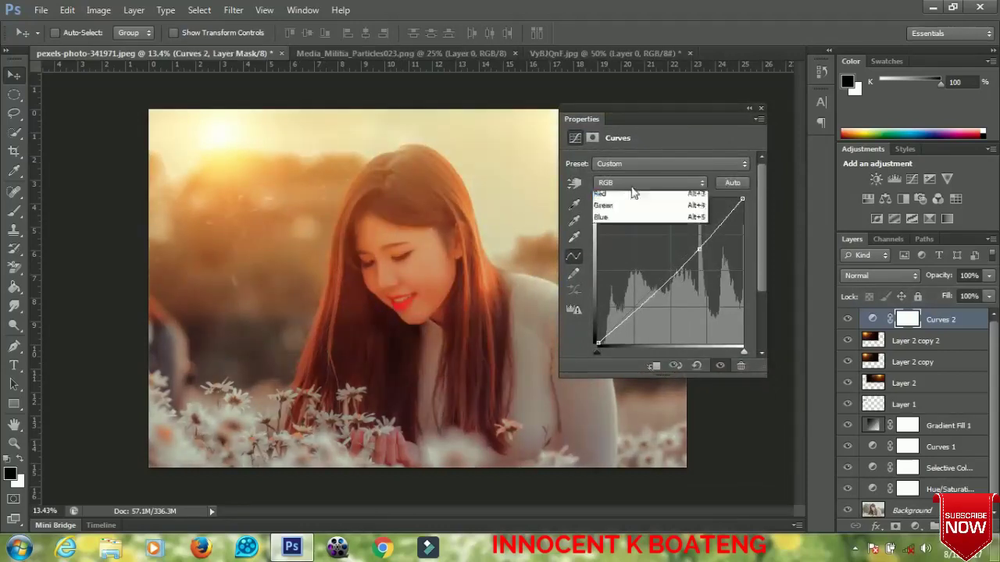
pyautogui.click(631, 211)
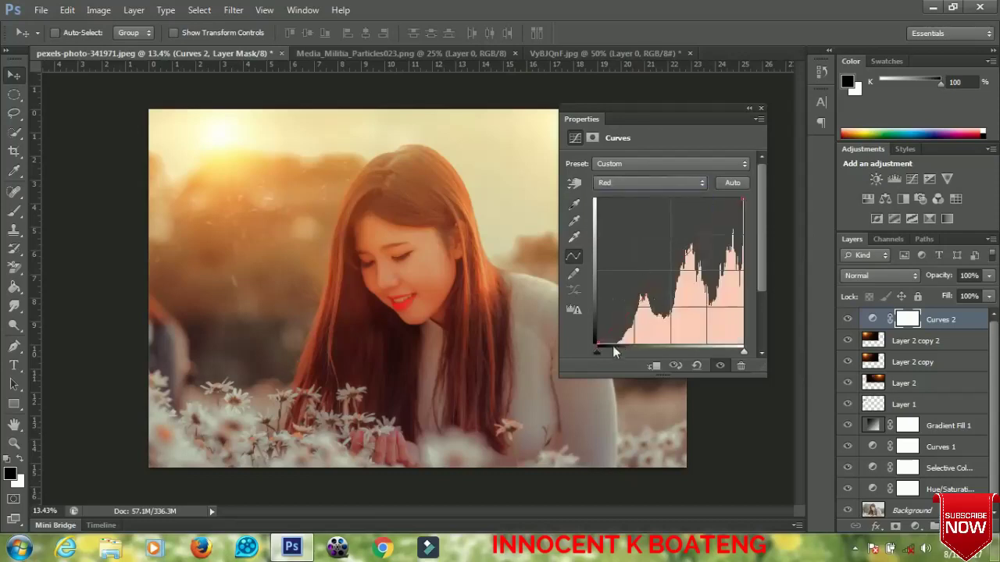
pyautogui.moveTo(597, 343); pyautogui.dragTo(608, 347)
pyautogui.click(627, 184)
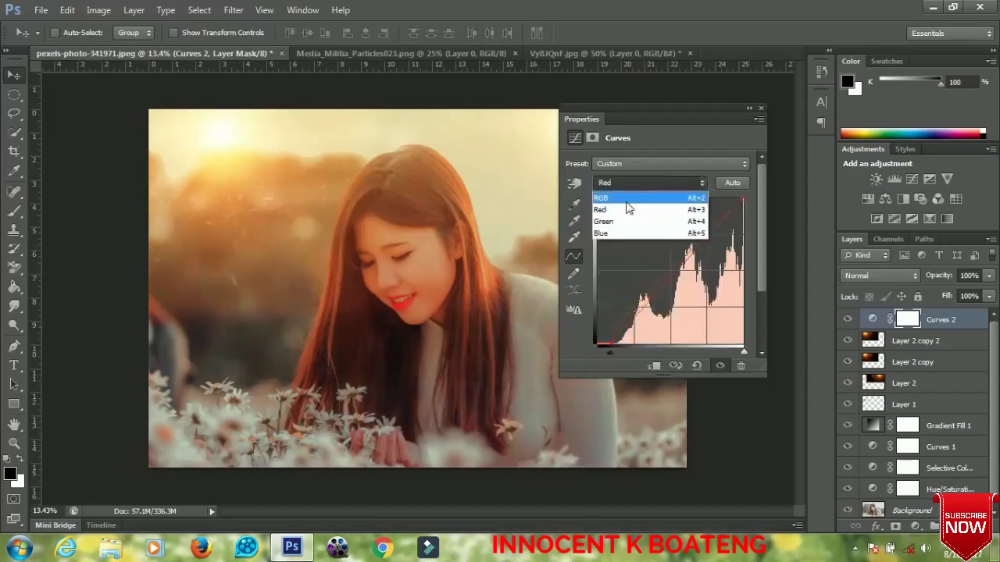
pyautogui.click(626, 200)
pyautogui.moveTo(674, 275); pyautogui.dragTo(674, 278)
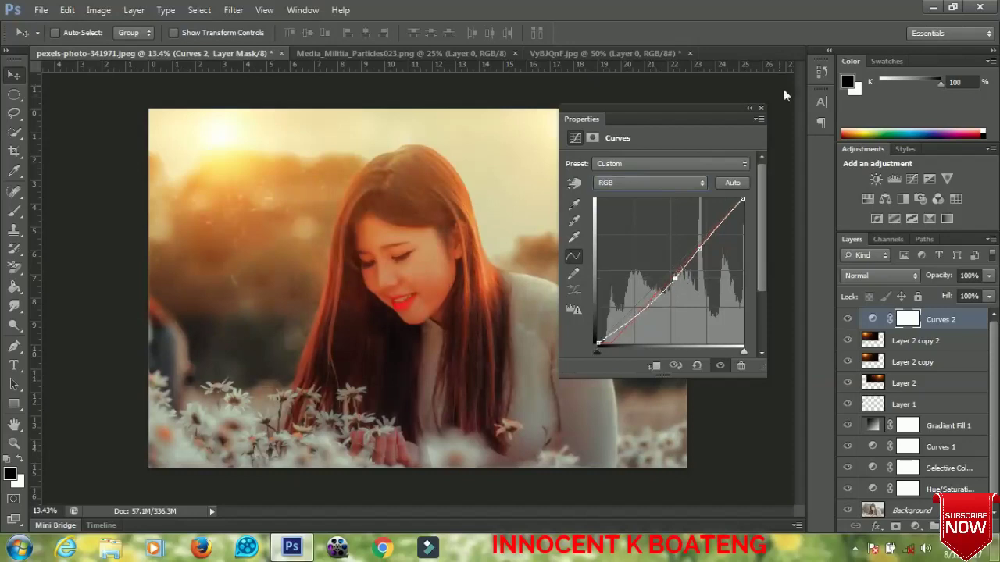
pyautogui.click(750, 108)
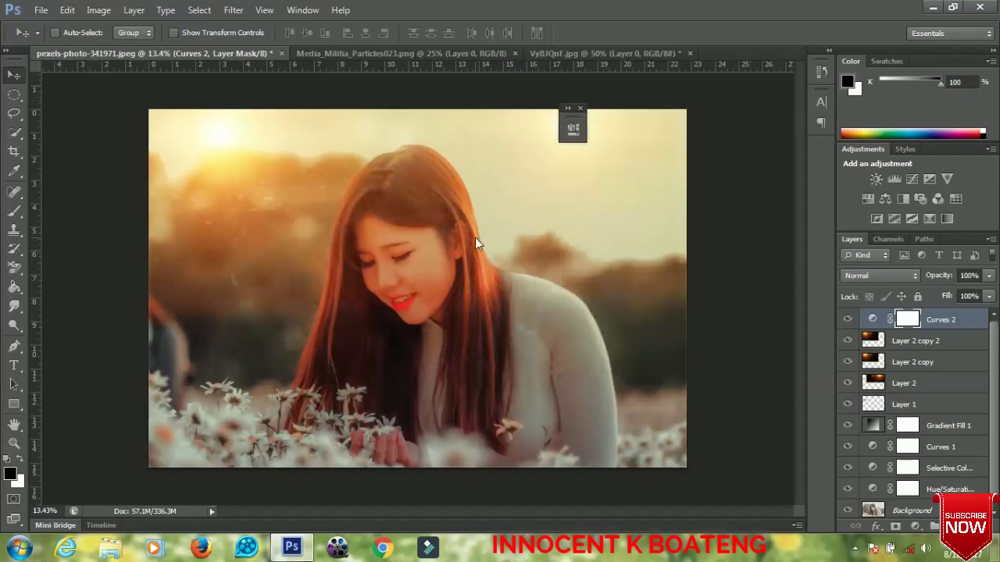
# Close the collapsed Curves 2 Properties panel so the graded daisy photo is unobstructed.
pyautogui.scroll(-2, 474, 235)
pyautogui.scroll(3, 470, 240)
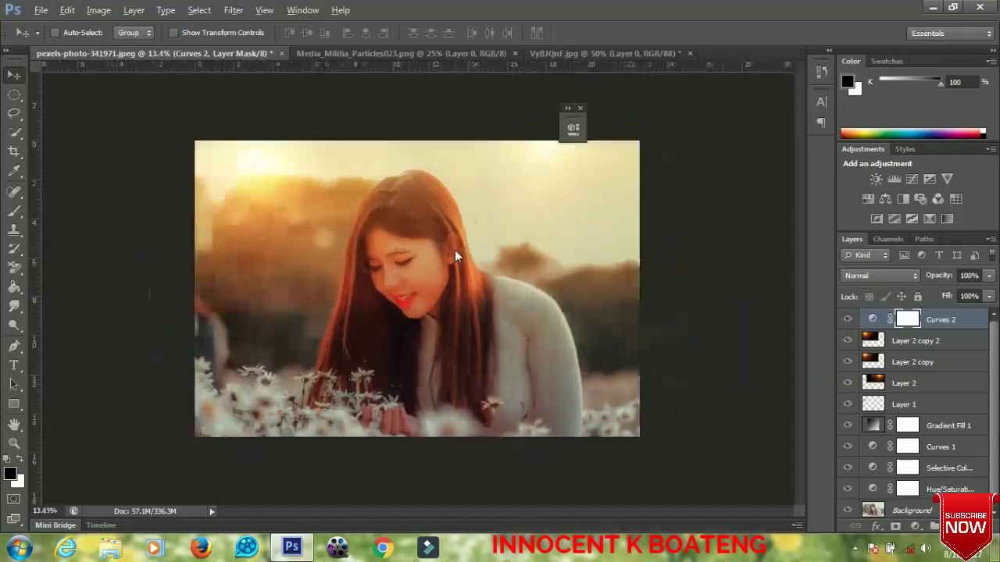
pyautogui.scroll(-2, 454, 250)
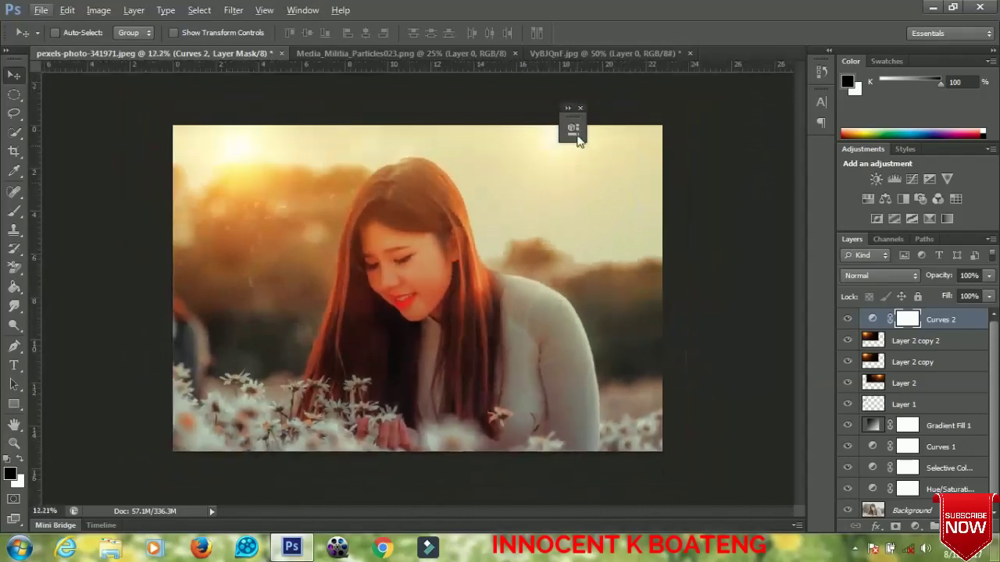
pyautogui.click(580, 107)
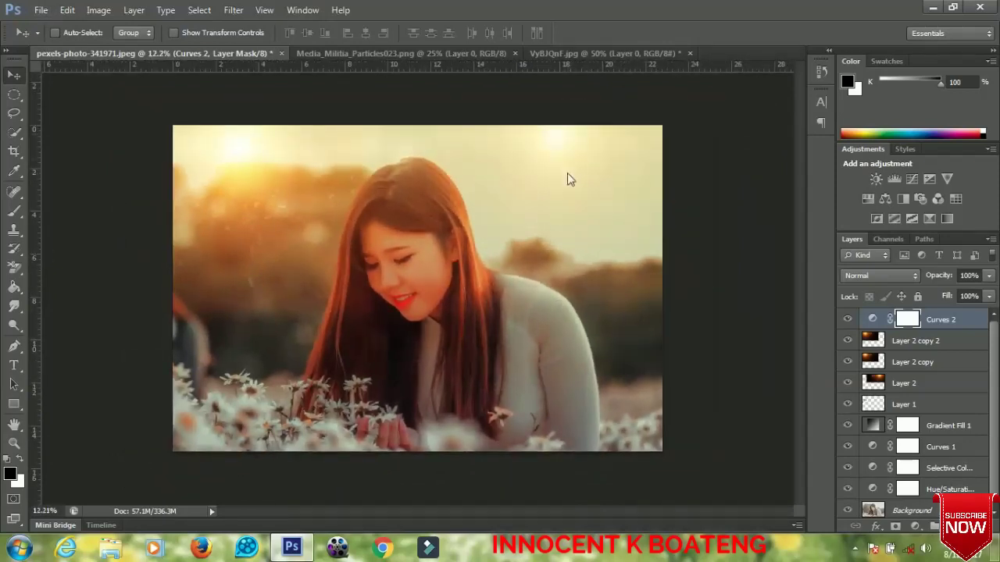